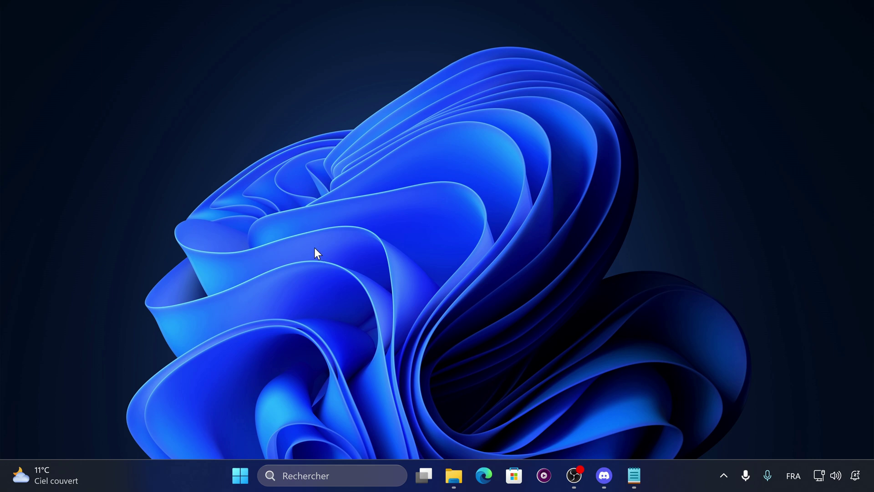
- Open the NVIDIA Control Panel from the desktop and go to the video colour and video image settings pages
right_click(343, 225)
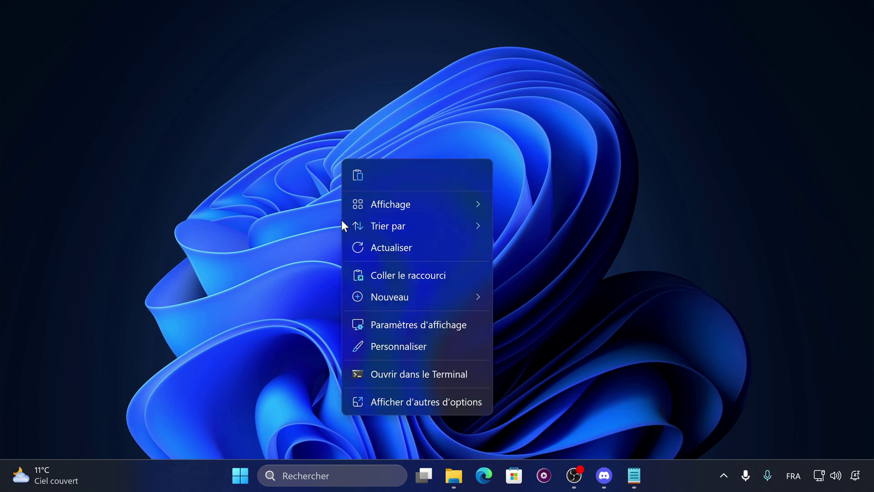
left_click(389, 406)
left_click(429, 362)
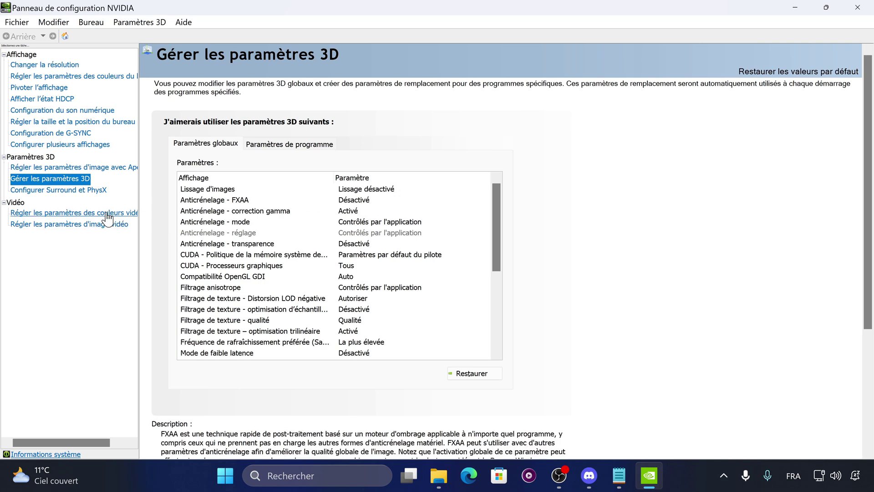
left_click(108, 213)
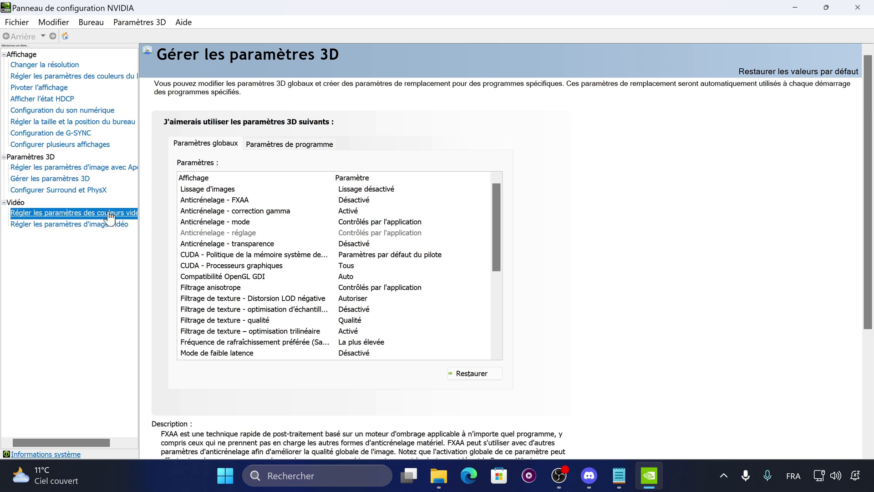
left_click(117, 225)
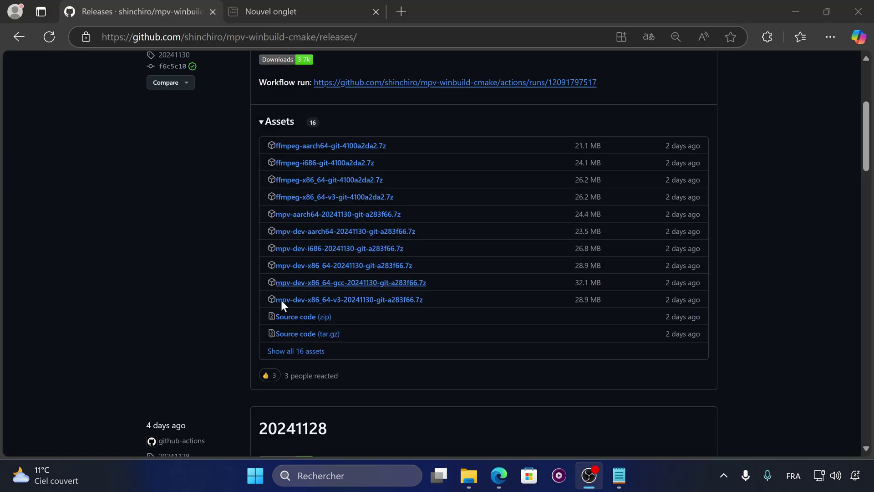
- Show all 16 assets of the 20241130 mpv release on GitHub, and open the mpv folder in Documents
left_click(282, 354)
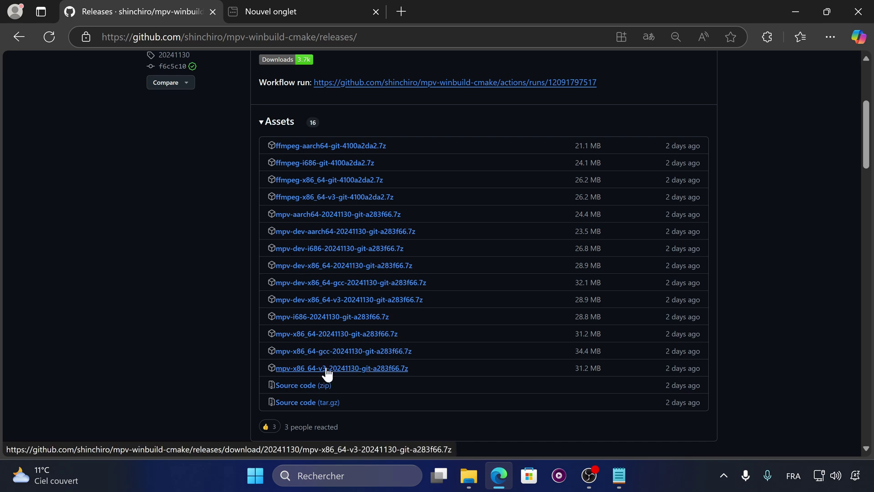
mouse_move(470, 481)
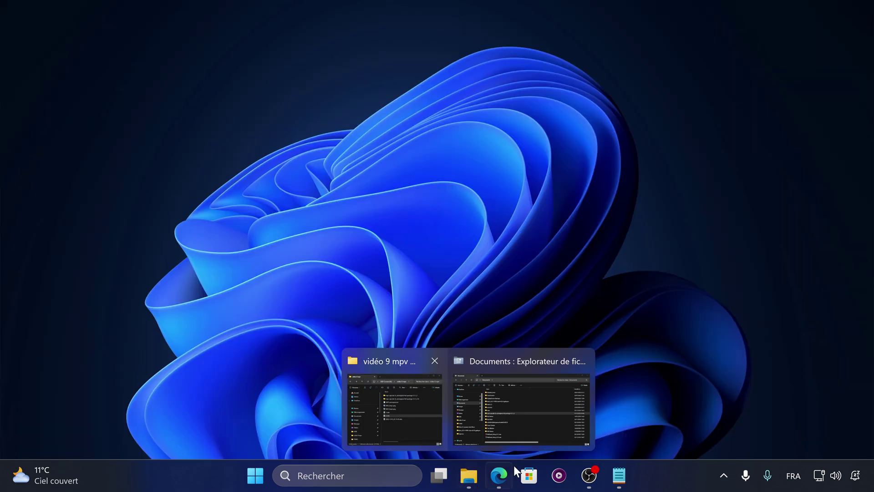
left_click(521, 406)
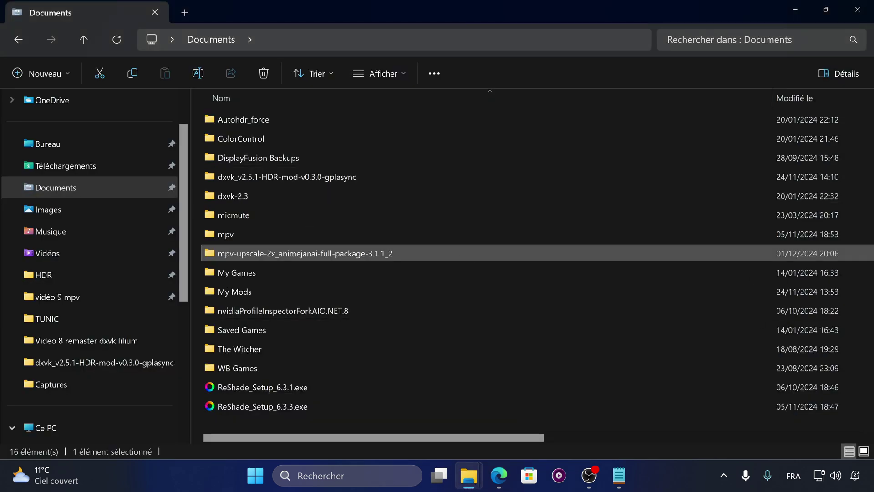
left_click(269, 231)
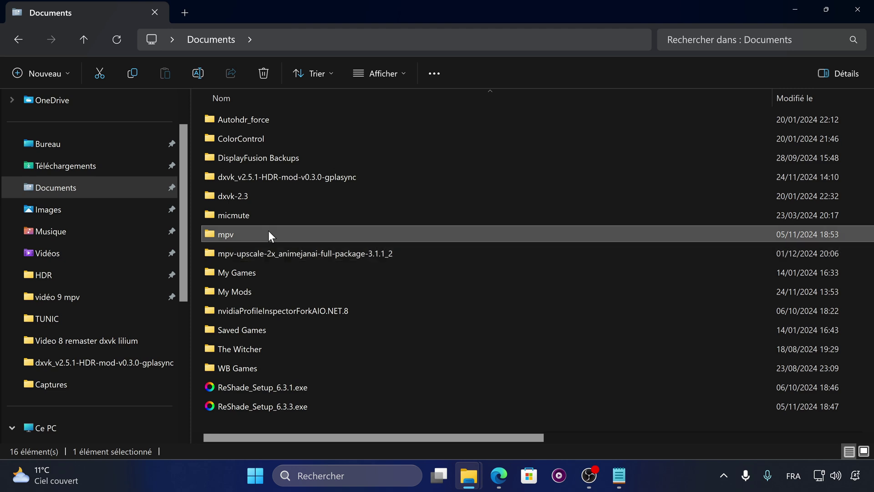
double_click(269, 233)
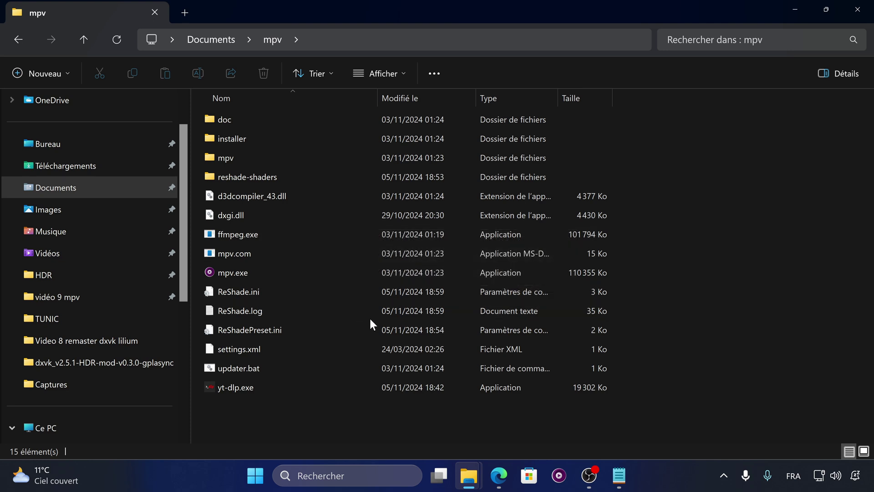
- Switch to Edge and look through the open KrigBilateral.glsl and SSimDownscaler.glsl shader pages
key("alt+Tab")
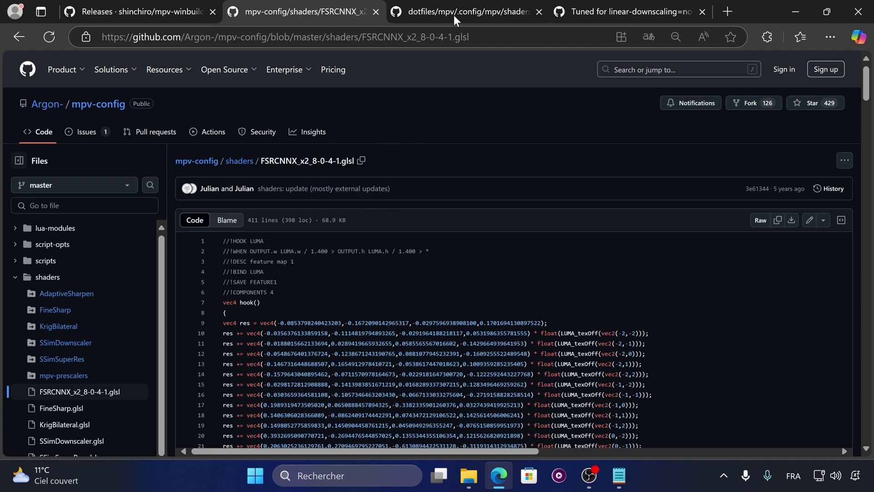
left_click(470, 5)
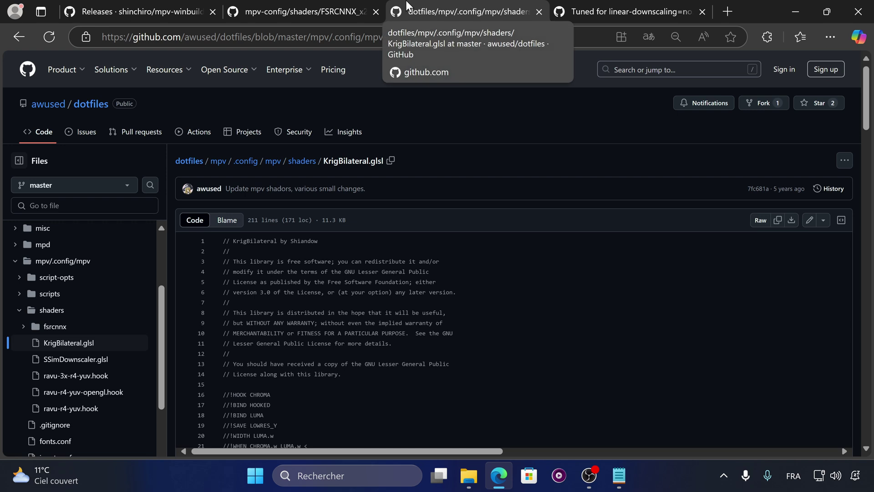
left_click(580, 2)
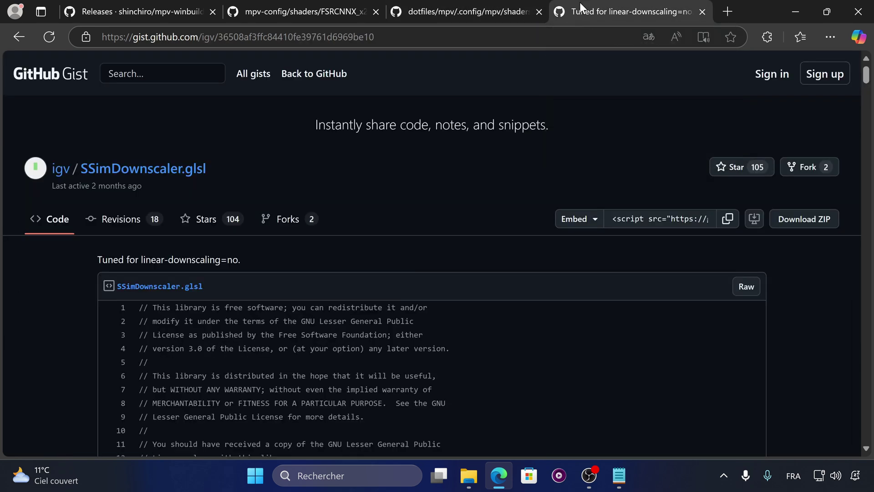
mouse_move(304, 1)
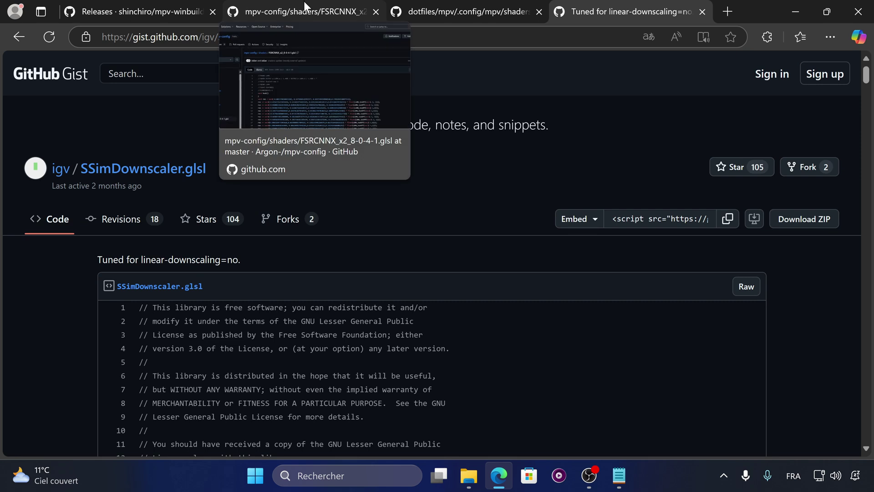
- Download the raw shader files FSRCNNX_x2_8-0-4-1.glsl and KrigBilateral.glsl from their GitHub pages
left_click(304, 4)
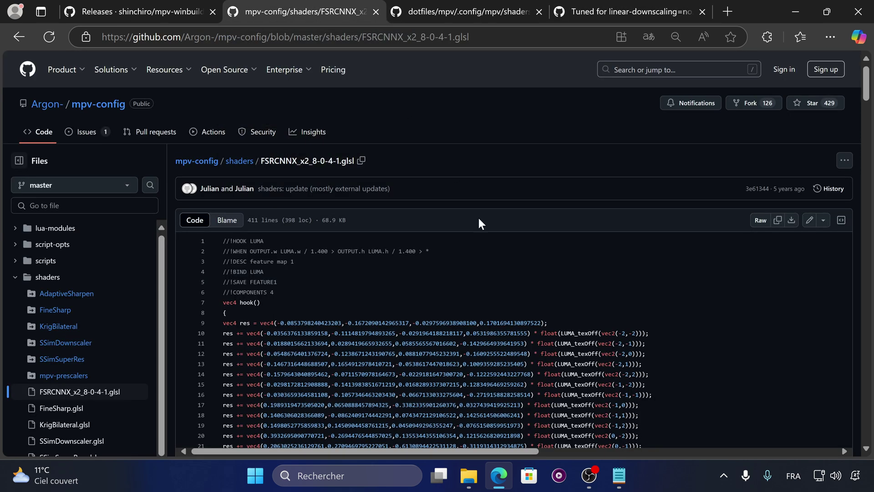
left_click(778, 220)
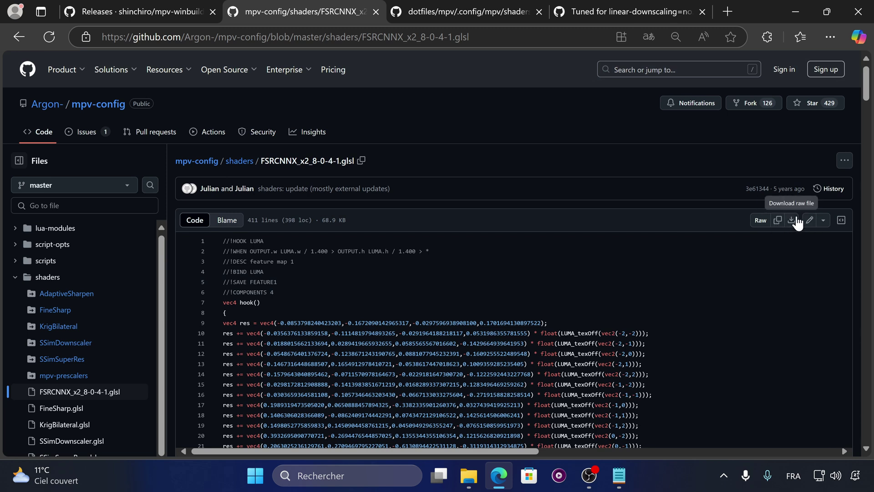
left_click(791, 221)
left_click(515, 18)
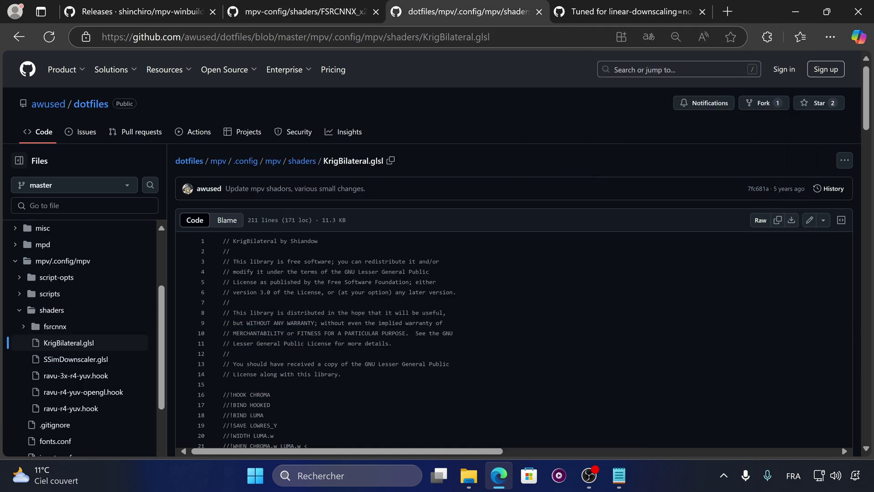
left_click(792, 221)
- Download the SSimDownscaler.glsl gist as a ZIP and extract the archive in the Downloads folder
left_click(599, 5)
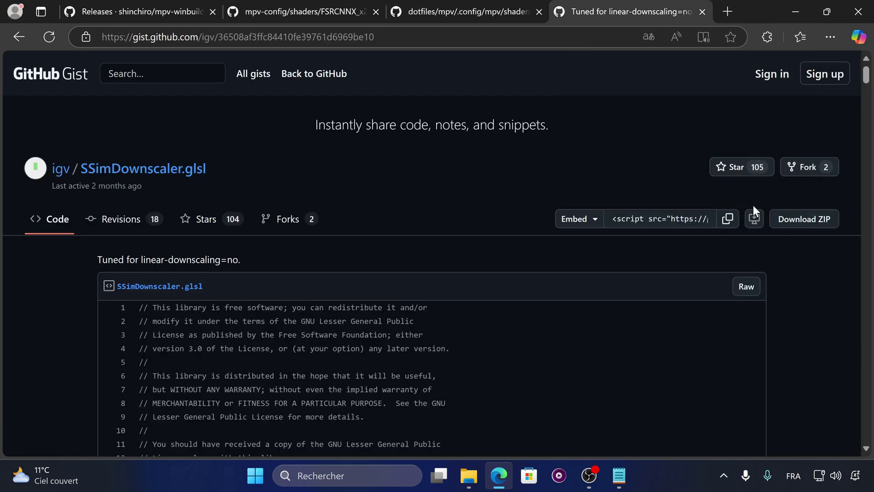
left_click(781, 228)
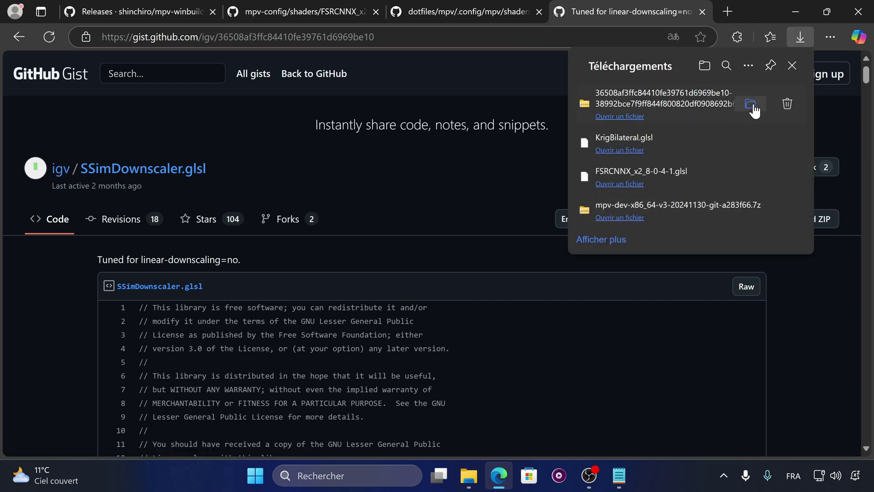
left_click(751, 102)
right_click(272, 159)
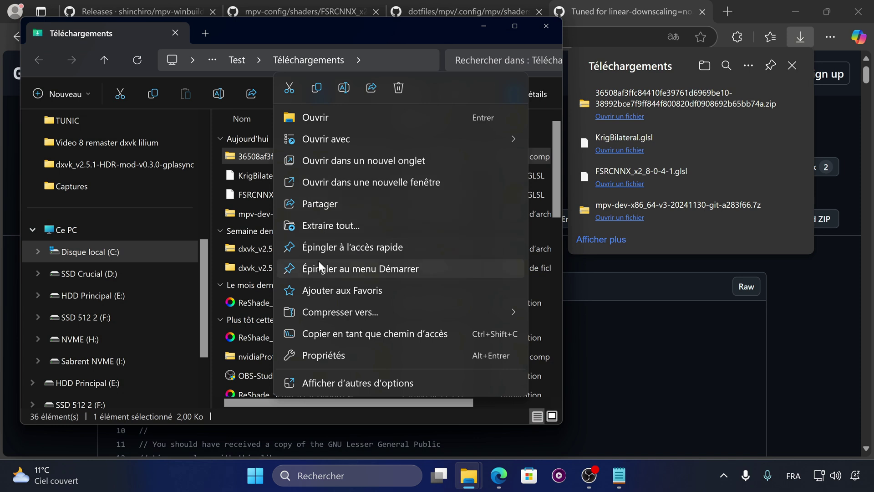
left_click(328, 225)
left_click(535, 373)
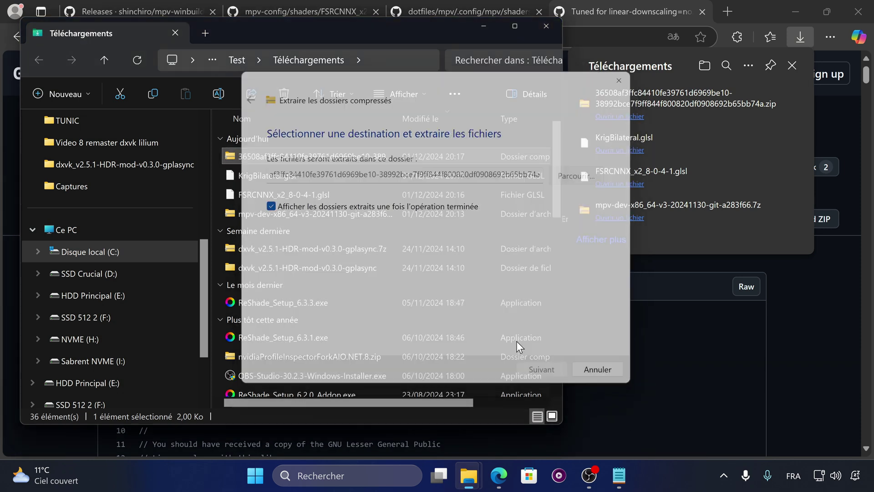
- Copy SSimDownscaler.glsl out of the extracted folder into the Downloads folder
double_click(264, 172)
left_click(284, 176)
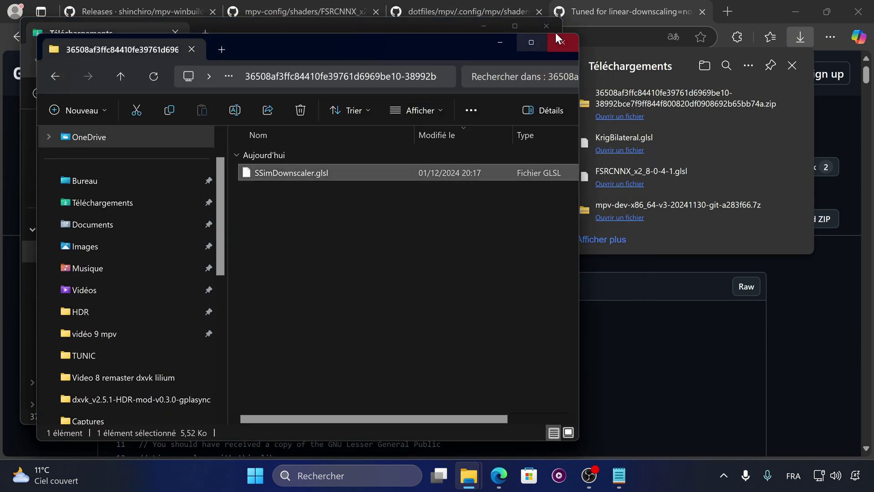
left_click(508, 40)
right_click(217, 190)
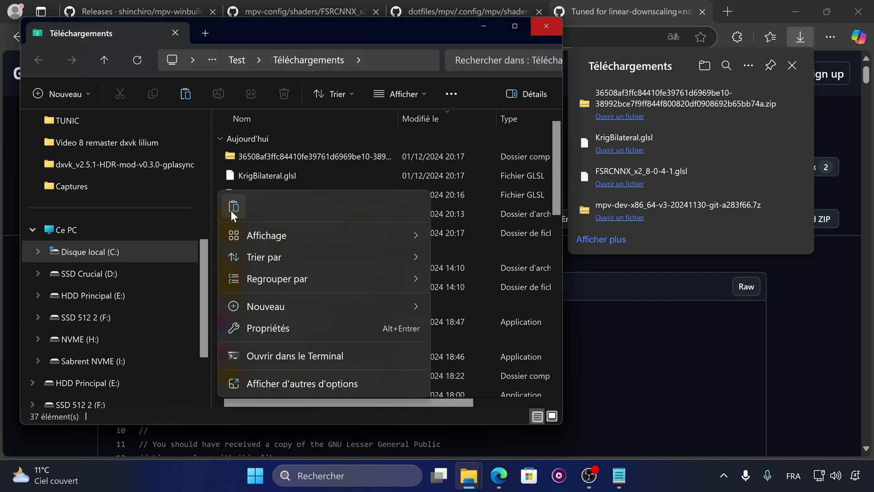
left_click(231, 208)
- Select KrigBilateral.glsl, FSRCNNX_x2_8-0-4-1.glsl and SSimDownscaler.glsl in Downloads and copy them
left_click(274, 178)
left_click(274, 193, "ctrl")
left_click(280, 252, "ctrl")
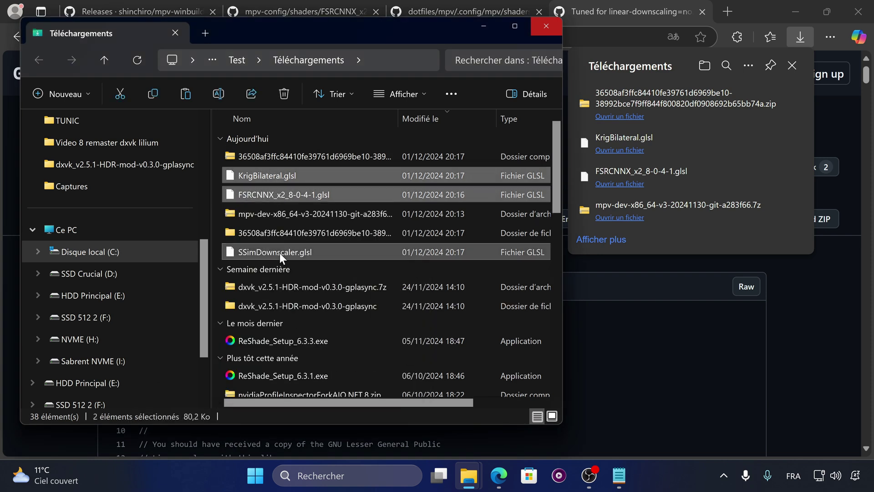
- Go to the %appdata% location and open its mpv folder
left_click(378, 61)
type("%")
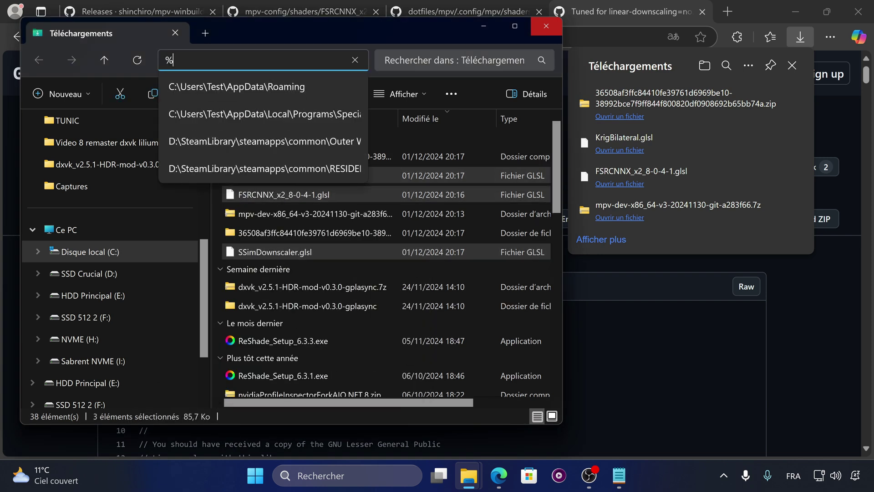
type("appdata%")
key("Return")
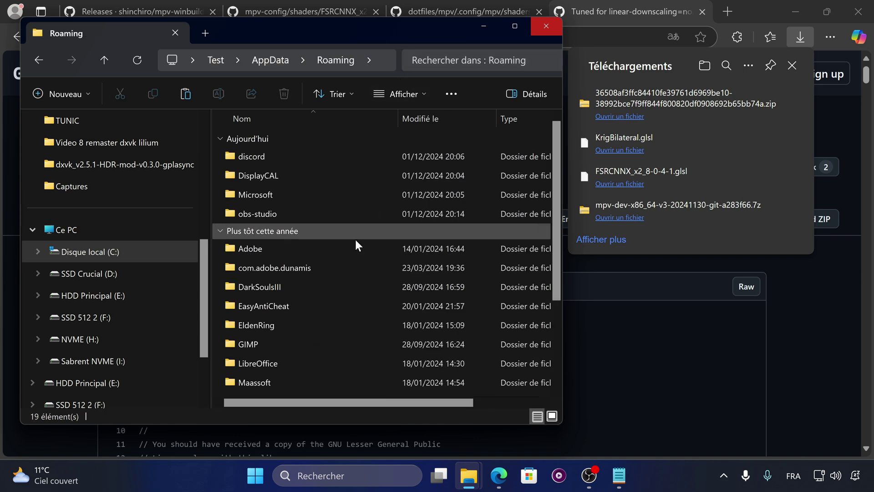
scroll(306, 278, "down", 2)
scroll(306, 277, "down", 1)
double_click(274, 274)
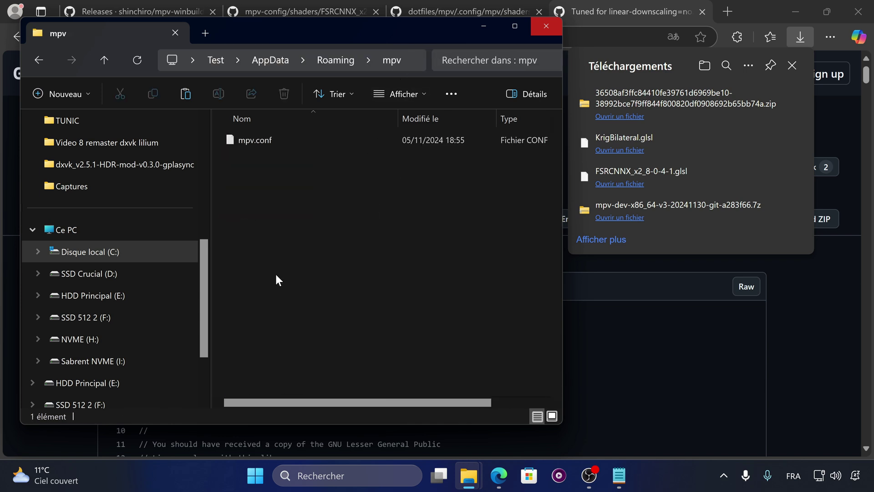
- Create a new folder named Shaders inside the AppData Roaming mpv folder
right_click(273, 184)
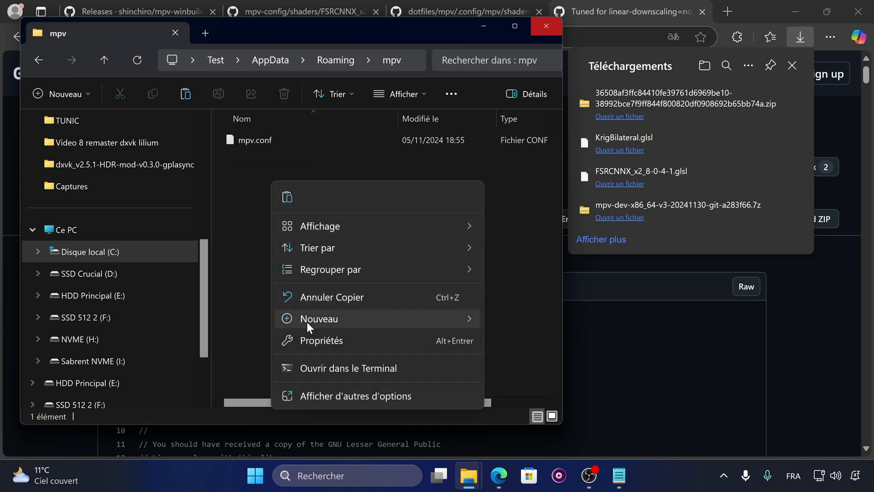
mouse_move(307, 322)
left_click(542, 122)
type("Sah")
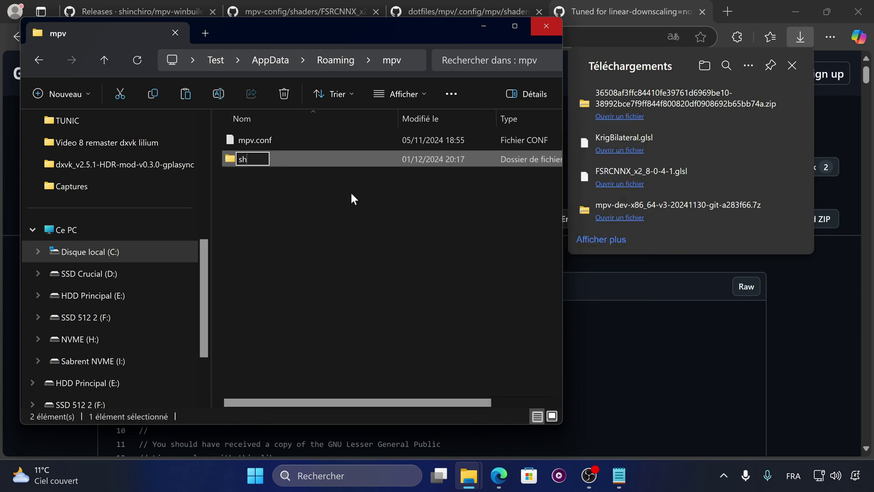
key("BackSpace")
key("BackSpace")
type("haders")
key("Return")
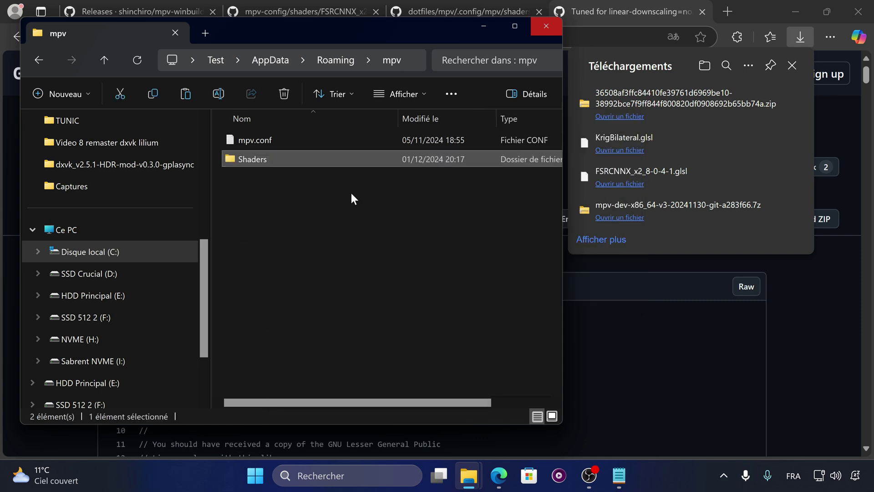
- Paste the three copied shader files into the Shaders folder
double_click(259, 159)
right_click(266, 174)
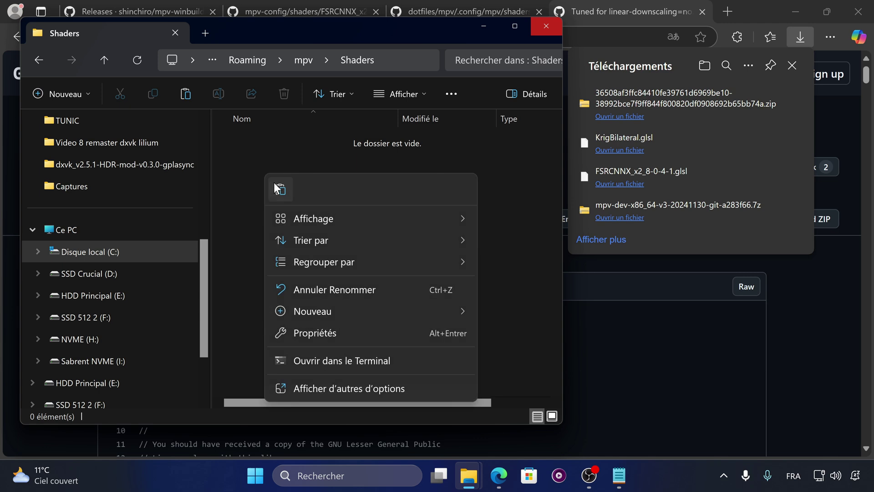
left_click(280, 189)
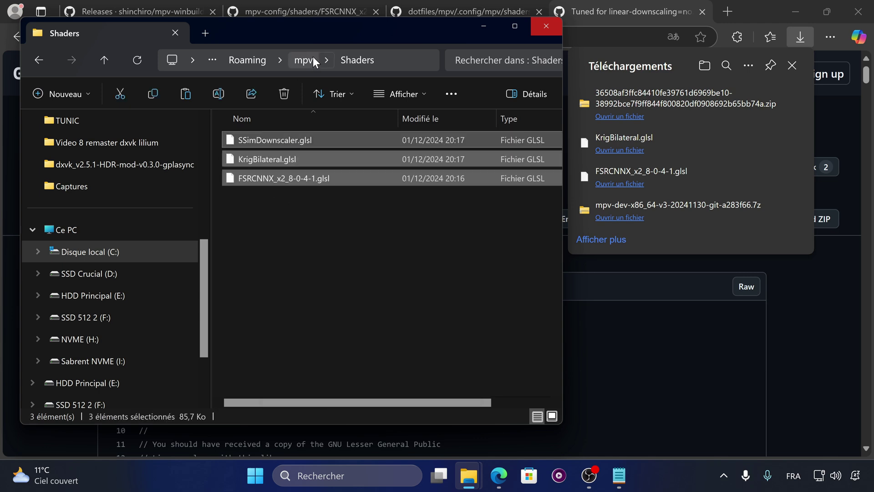
- Open mpv.conf from the mpv folder and replace its entire text with the copied HDR and shader configuration
left_click(313, 61)
double_click(265, 191)
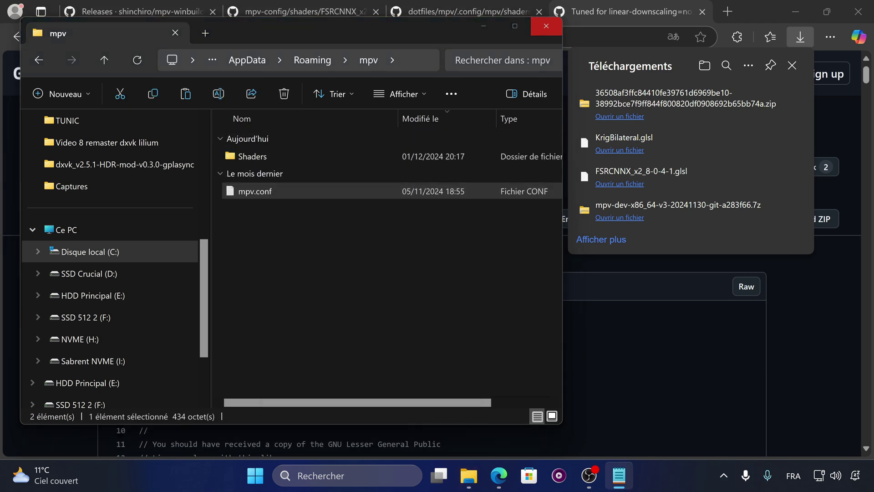
left_click_drag(255, 191, 397, 122)
left_click_drag(477, 145, 475, 147)
left_click_drag(644, 122, 292, 2)
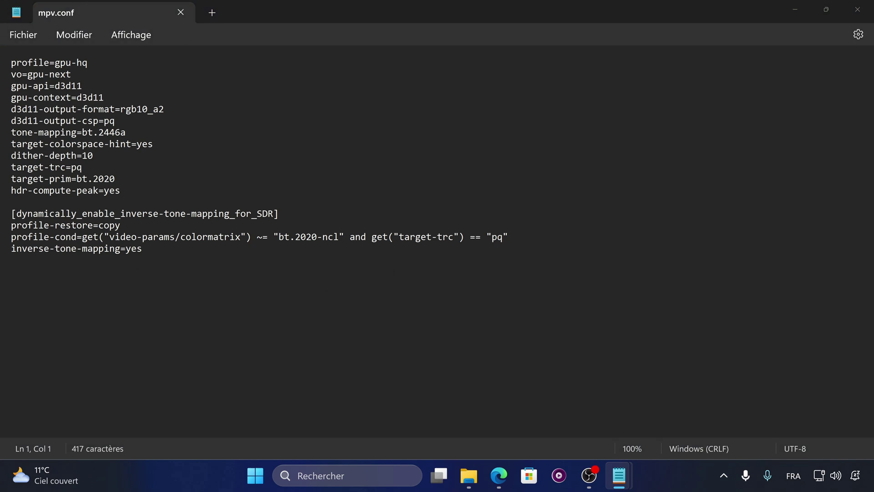
key("ctrl+a")
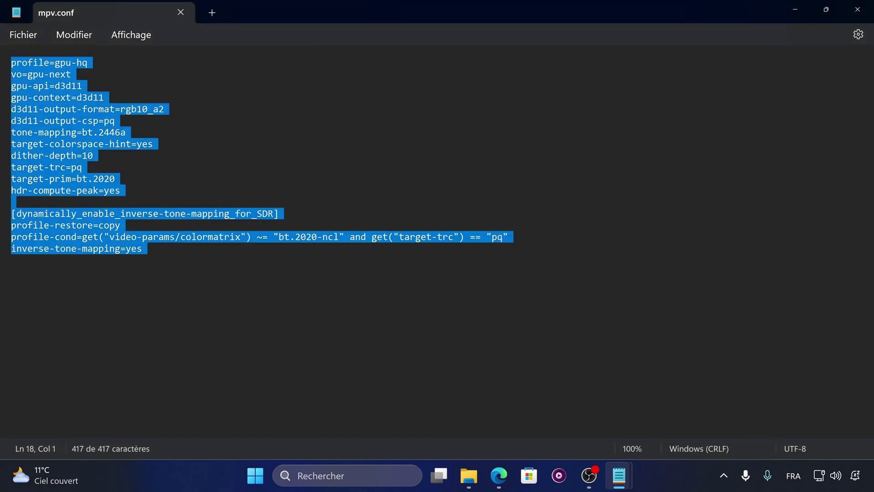
key("ctrl+v")
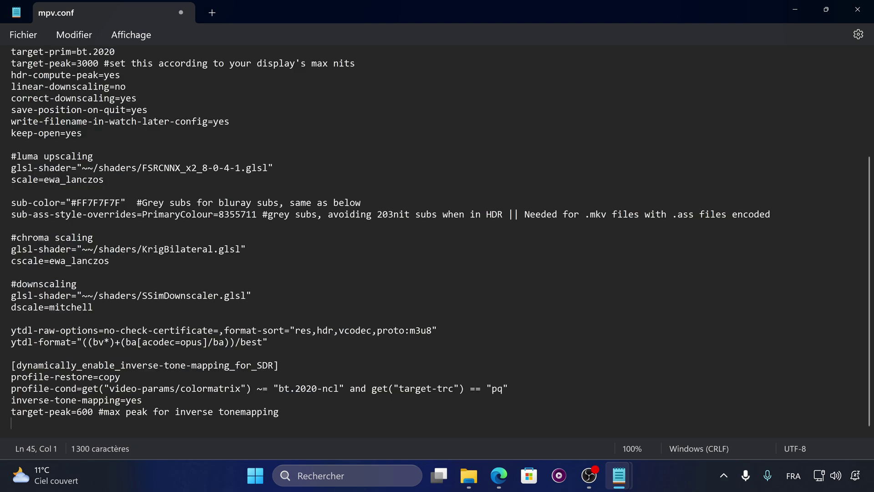
- Review the audio and subtitle language lines, the HDR output options and the display target-peak line in mpv.conf
scroll(437, 241, "up", 5)
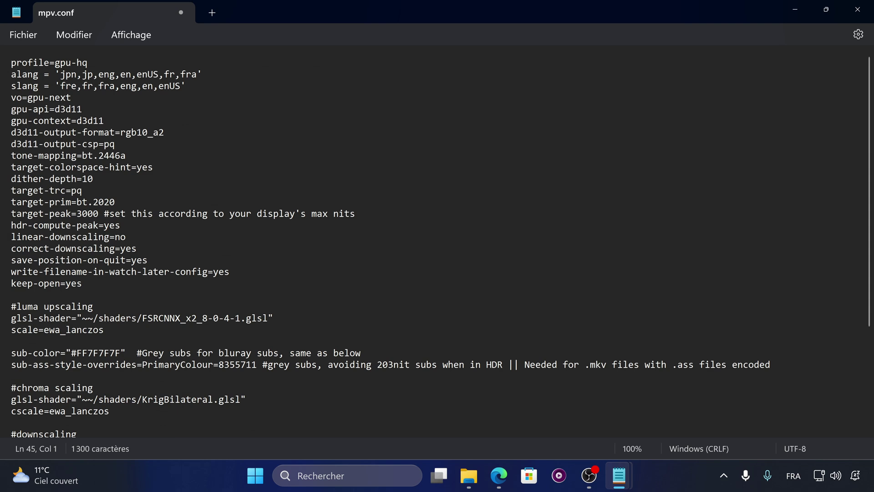
left_click_drag(61, 74, 146, 70)
left_click_drag(206, 81, 35, 84)
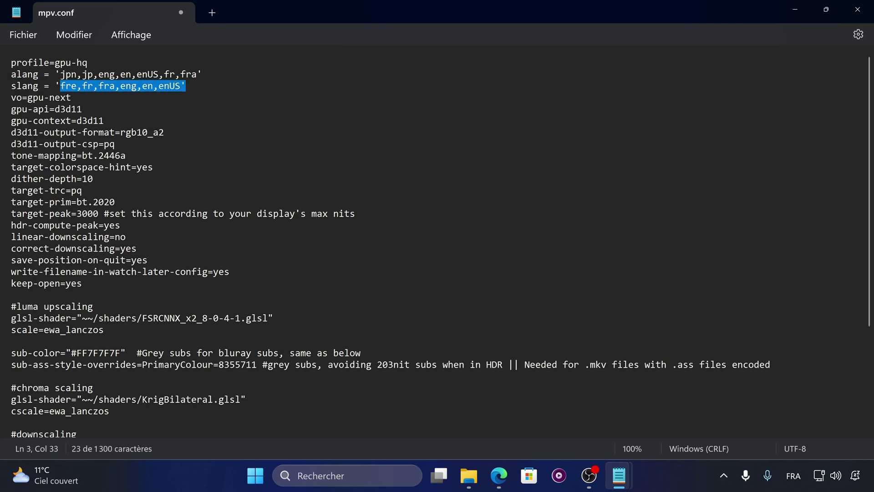
left_click(66, 167)
left_click_drag(55, 144, 121, 272)
left_click(119, 271)
left_click_drag(10, 214, 354, 213)
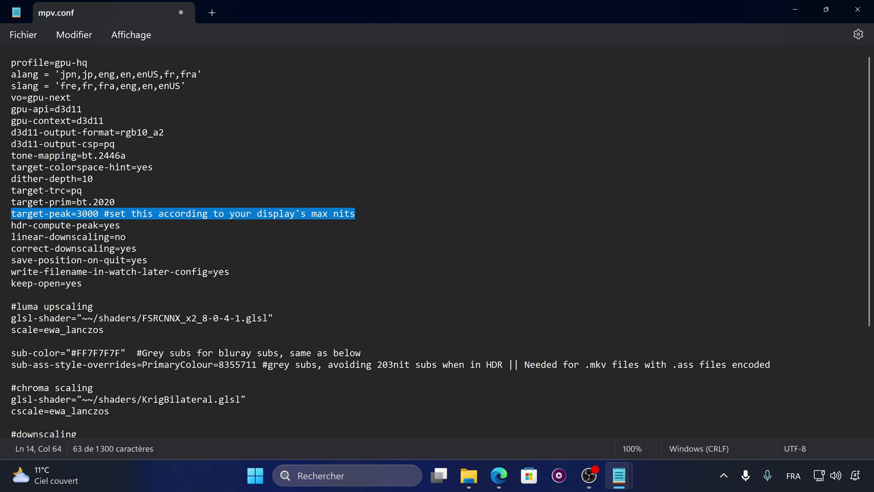
- Examine the luma upscaling, chroma scaling and downscaling shader sections of mpv.conf
scroll(105, 280, "down", 4)
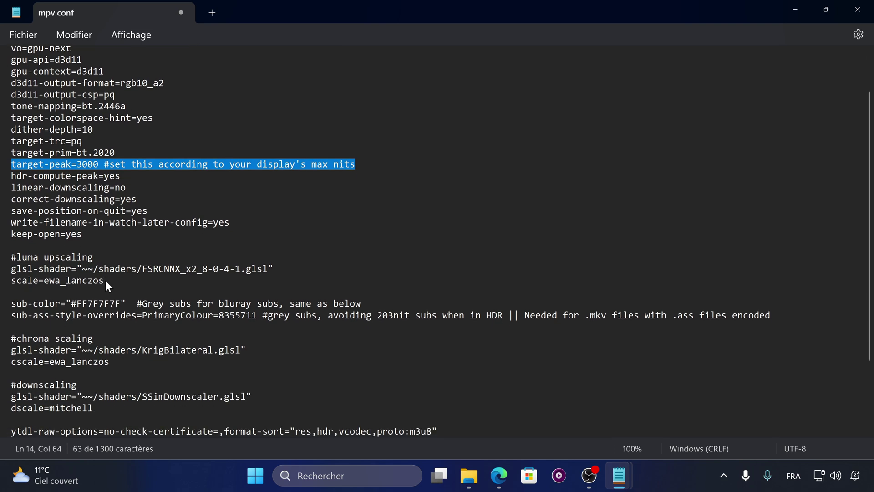
left_click_drag(9, 164, 86, 197)
left_click(111, 188)
left_click_drag(147, 175, 240, 178)
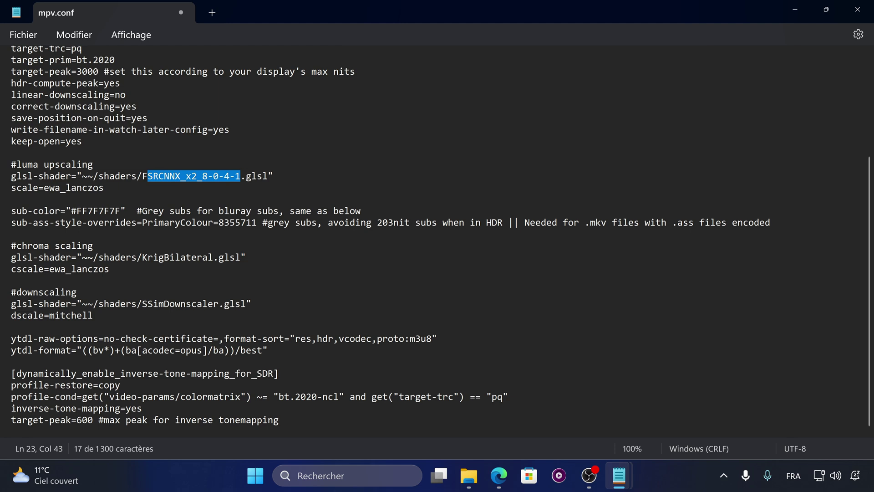
left_click_drag(109, 280, 142, 257)
left_click_drag(99, 318, 38, 297)
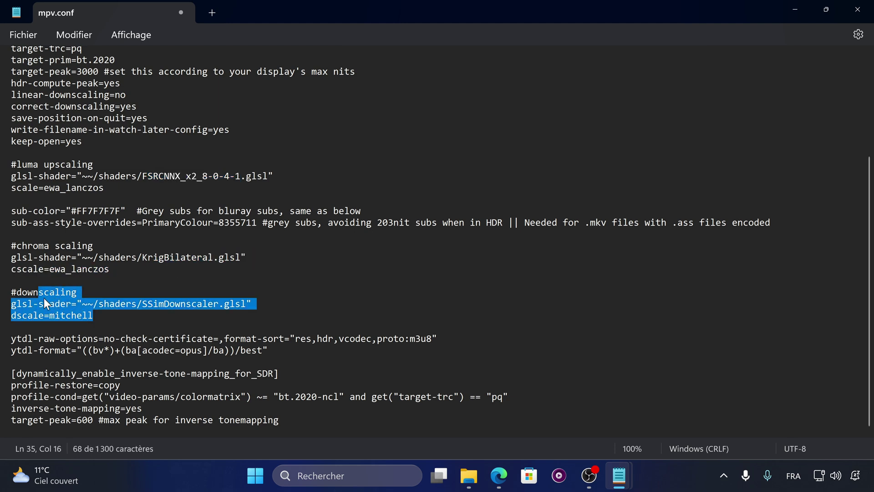
left_click(109, 303)
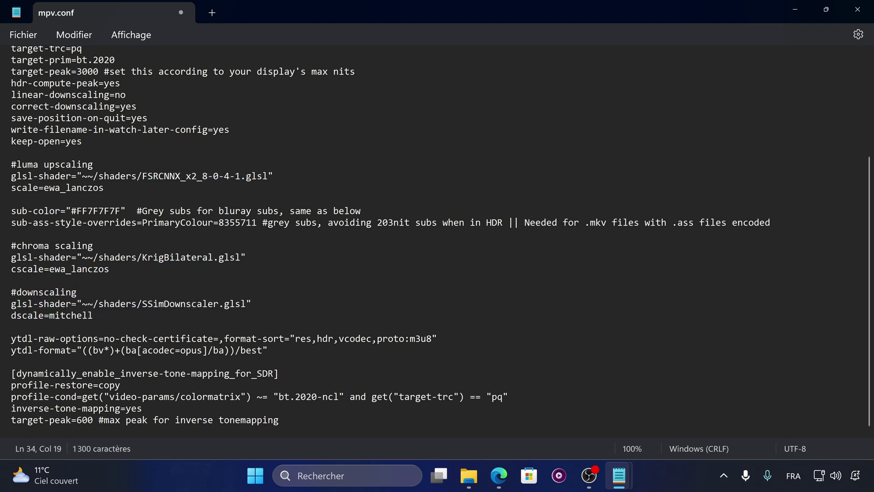
- Review the grey subtitle, ytdl format and SDR inverse tone mapping lines in mpv.conf, including its target-peak line
left_click_drag(7, 214, 172, 220)
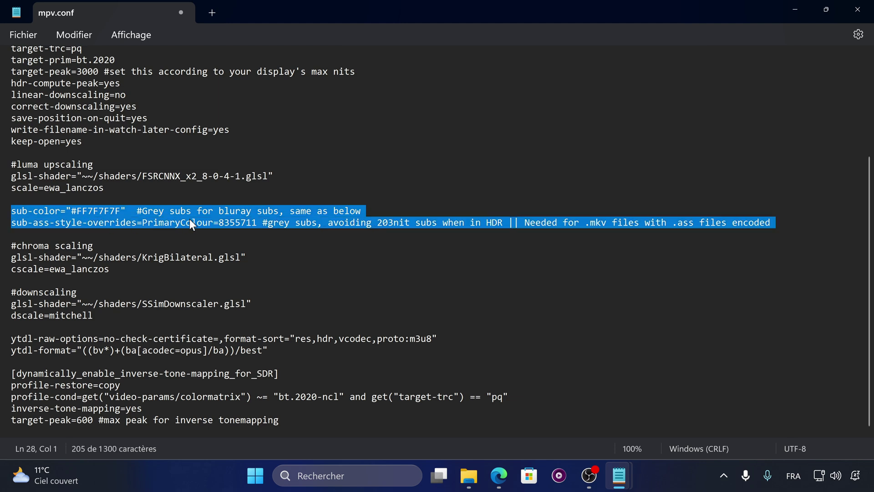
left_click(189, 220)
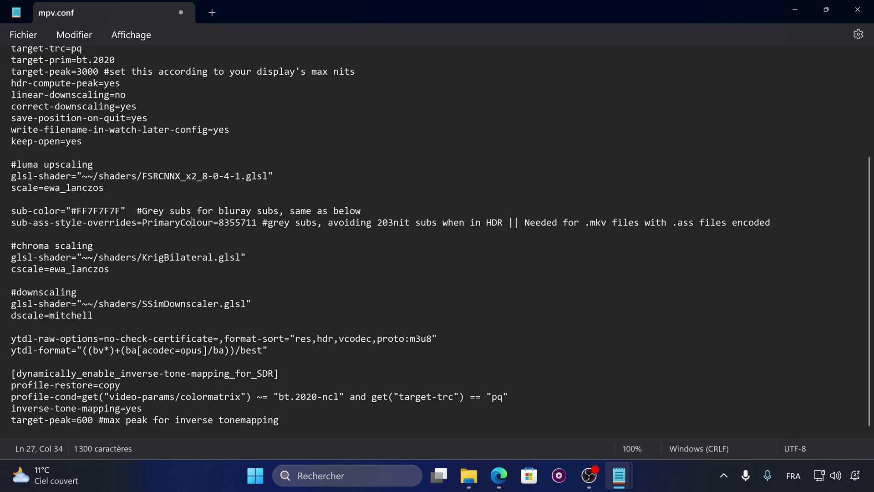
left_click_drag(11, 339, 270, 350)
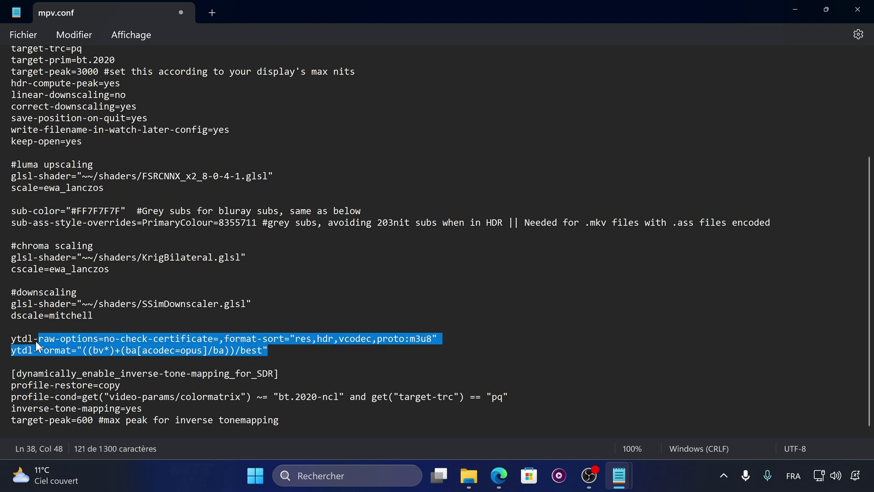
left_click(26, 339)
mouse_move(27, 338)
left_mouse_down()
mouse_move(255, 349)
mouse_move(31, 333)
left_mouse_up()
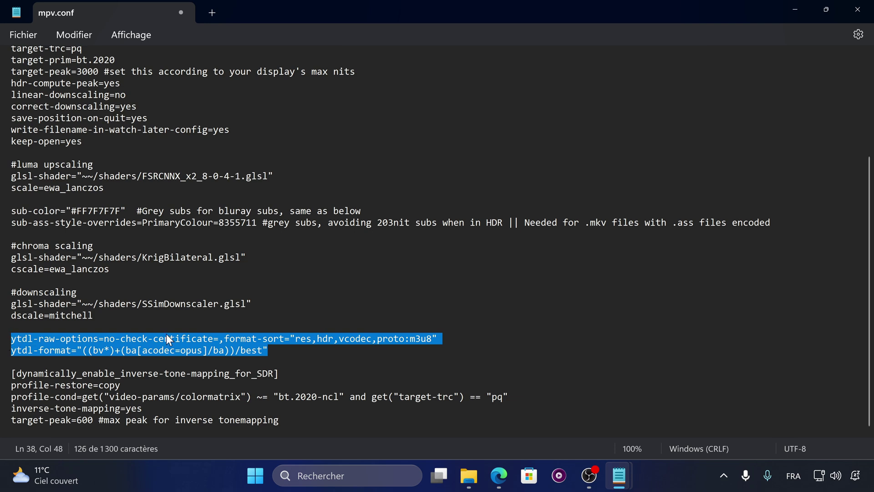
left_click_drag(277, 420, 10, 373)
left_click_drag(281, 420, 11, 423)
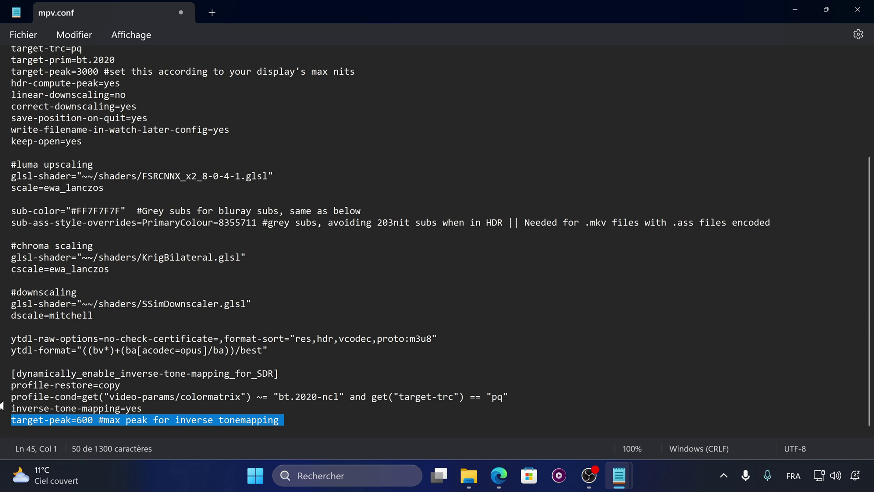
scroll(201, 330, "up", 4)
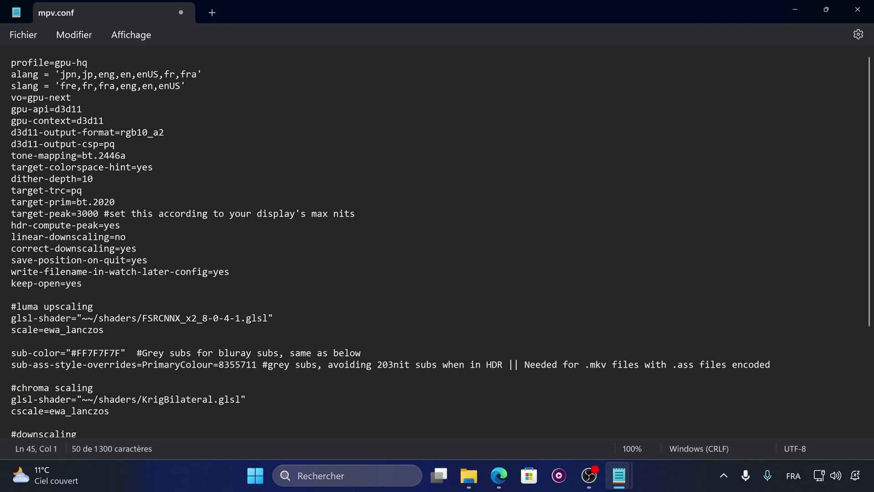
- Save mpv.conf and minimize the text editor
left_click(24, 35)
left_click(34, 122)
left_click(795, 10)
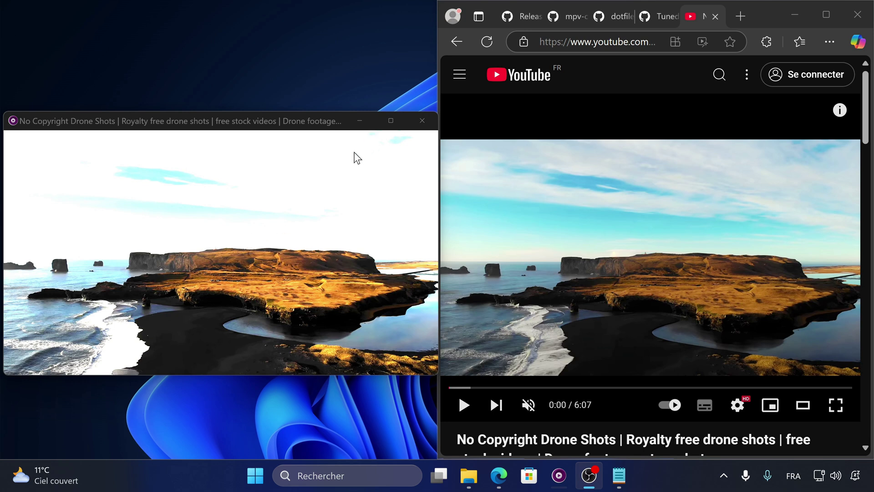
- Maximize the drone video in mpv, examine its playback statistics and the frame timings page, and minimize the player
mouse_move(389, 121)
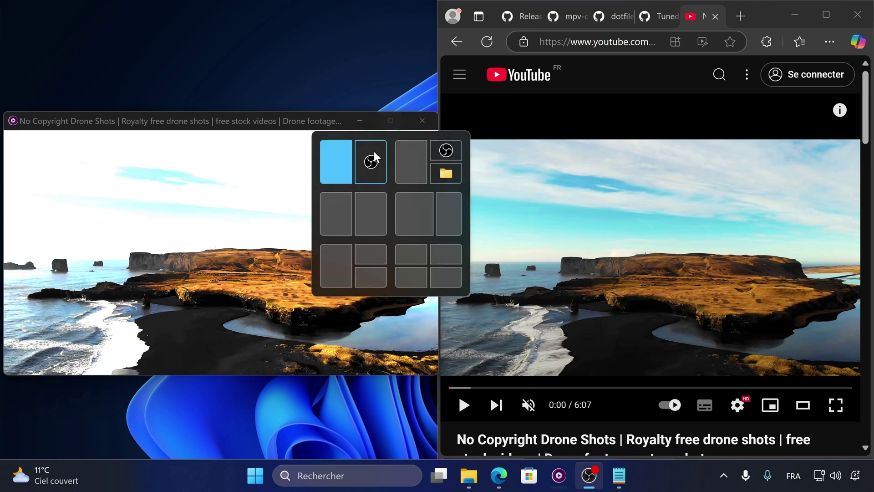
left_click(394, 121)
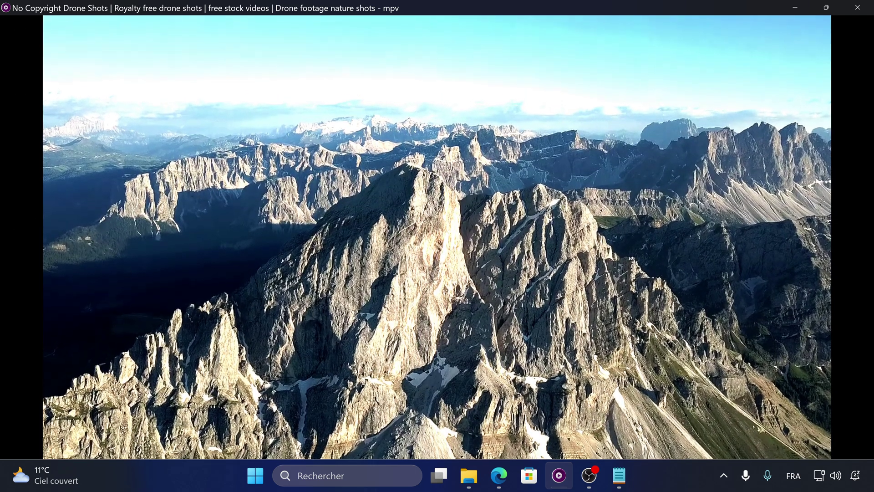
key("i")
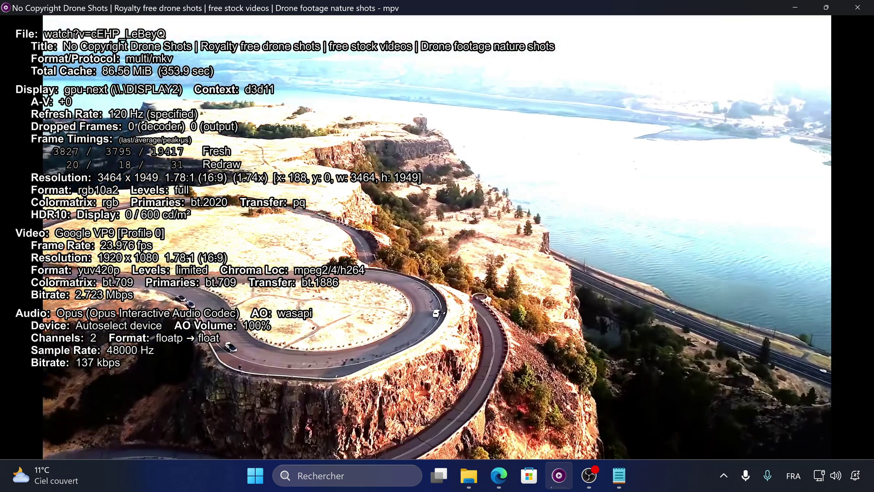
key("2")
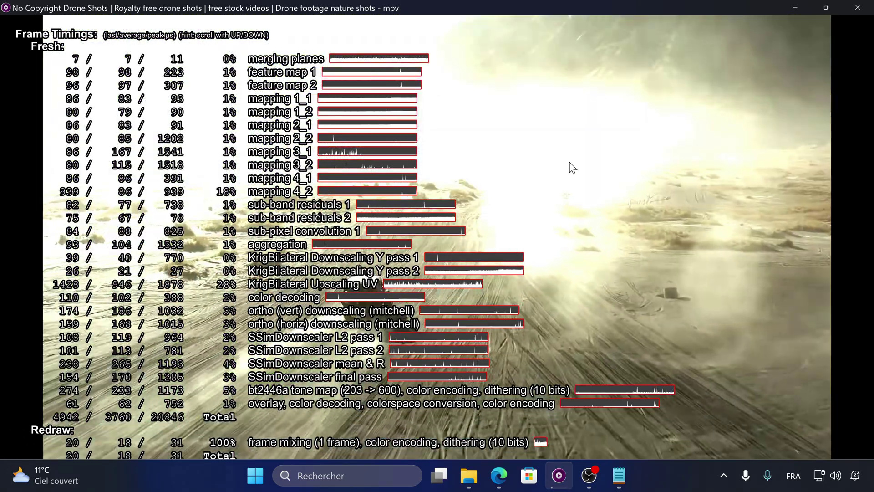
mouse_move(542, 214)
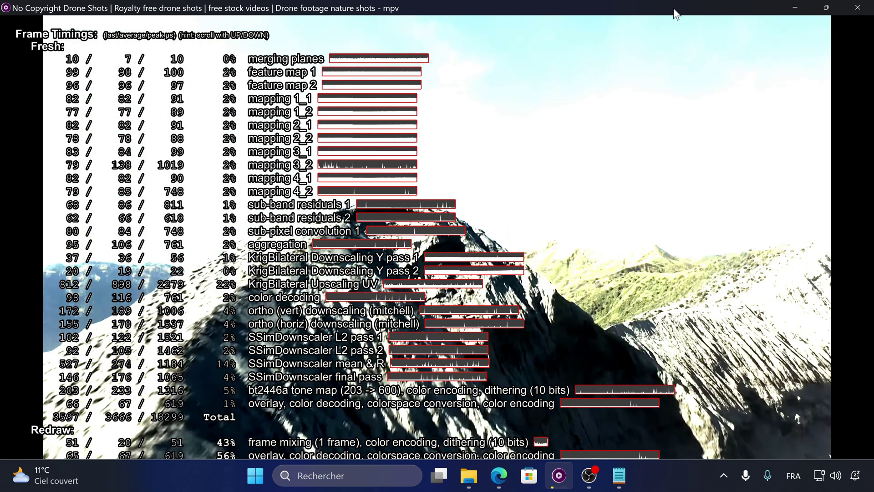
left_click(795, 7)
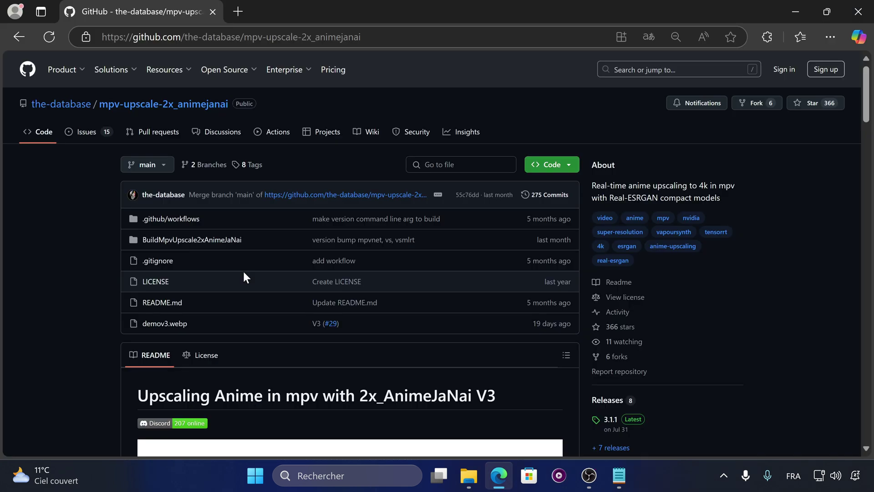
- Examine the AnimeJaNai V3 demo images, overview and usage instructions in the mpv-upscale-2x_animejanai README
scroll(259, 254, "down", 8)
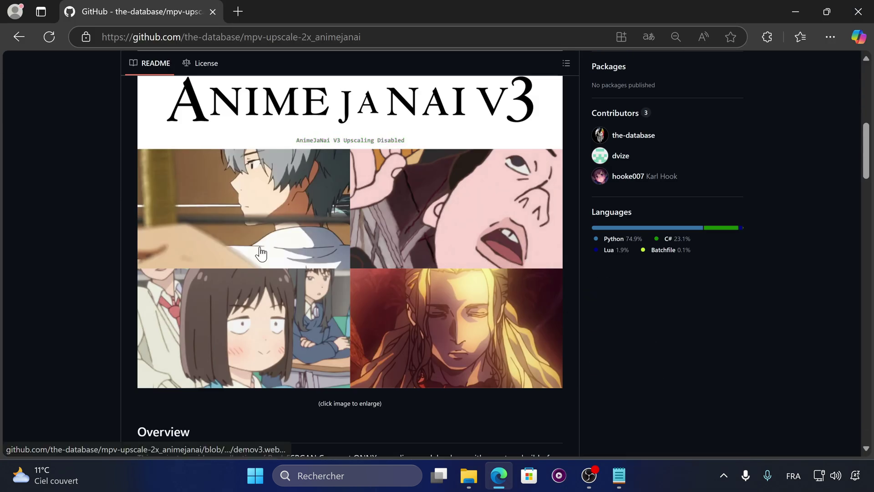
scroll(255, 252, "up", 4)
scroll(260, 253, "down", 4)
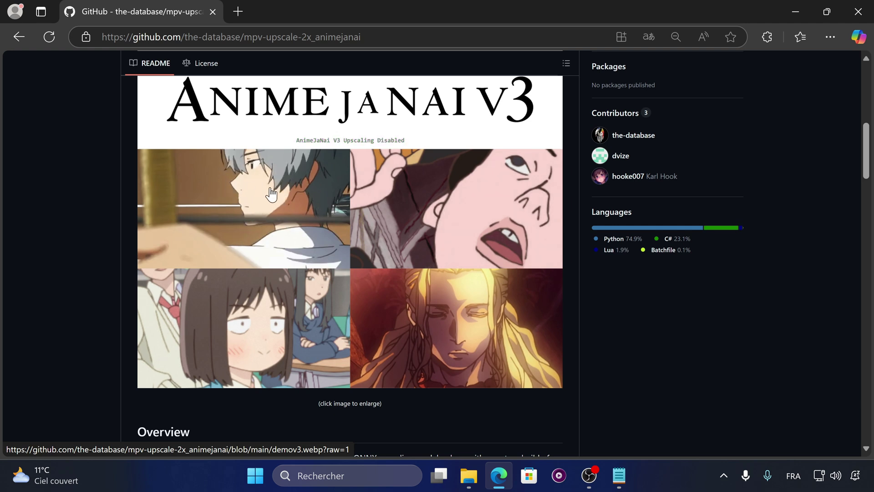
scroll(268, 209, "down", 5)
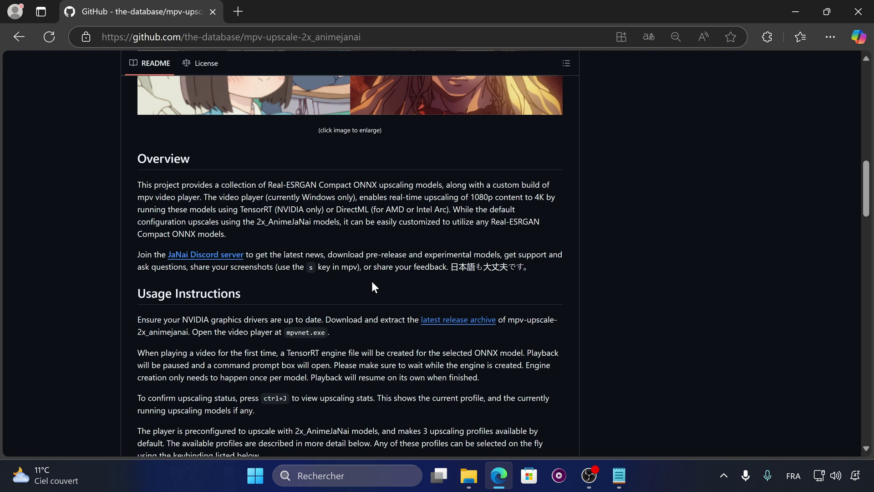
scroll(370, 280, "down", 6)
scroll(359, 299, "up", 3)
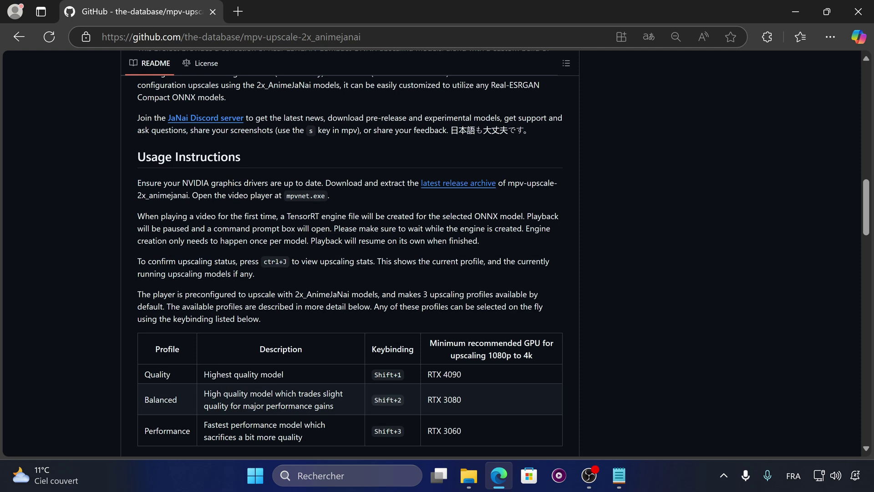
- Check the minimum recommended GPUs for the Quality, Balanced and Performance profiles in the README table
scroll(342, 263, "down", 2)
left_click_drag(475, 311, 425, 307)
left_click_drag(491, 335, 427, 326)
left_click(472, 353)
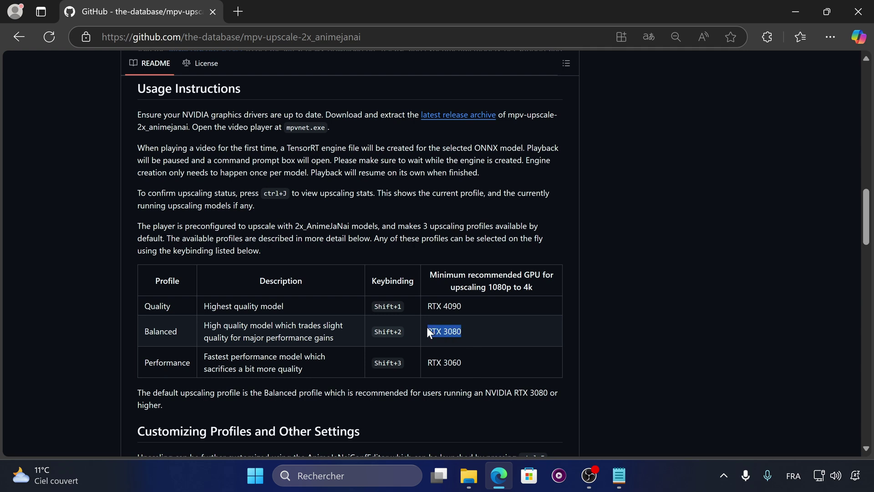
key("ctrl+c")
scroll(443, 337, "down", 1)
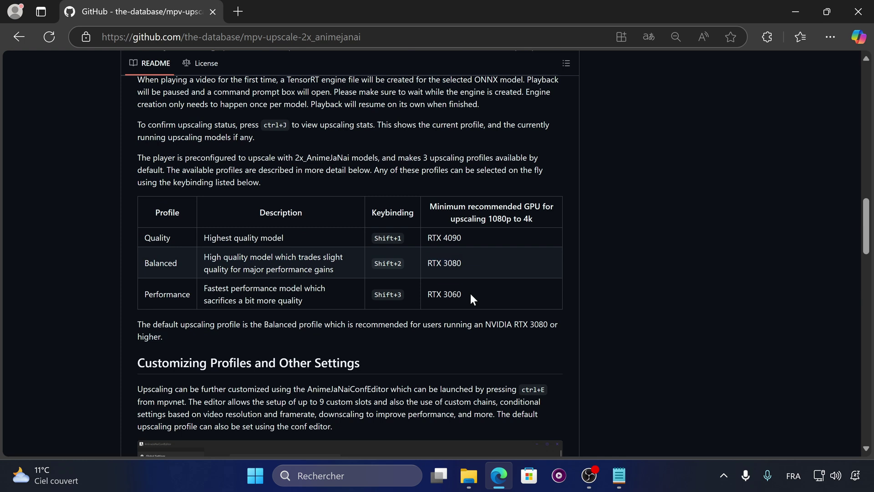
left_click_drag(470, 294, 425, 294)
key("ctrl+c")
- Read the README sections on customizing profiles, setup for AMD or Intel Arc users and the 2x_AnimeJaNai models
scroll(467, 301, "down", 4)
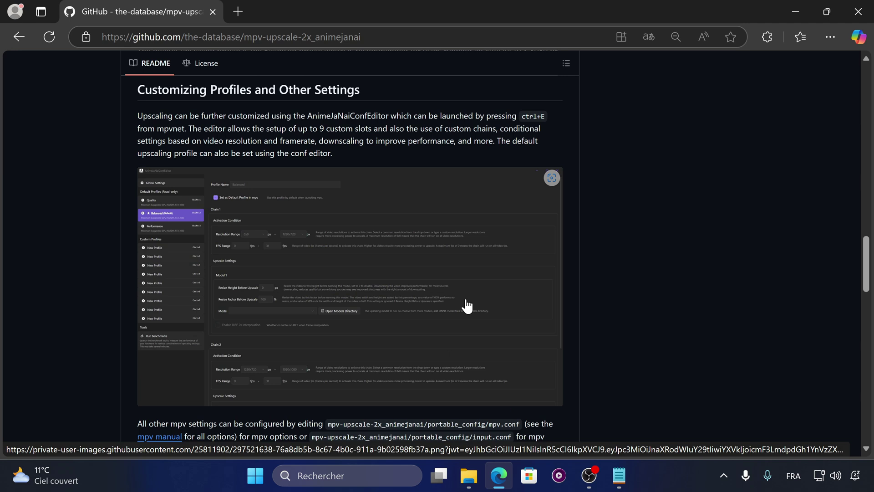
scroll(466, 306, "down", 3)
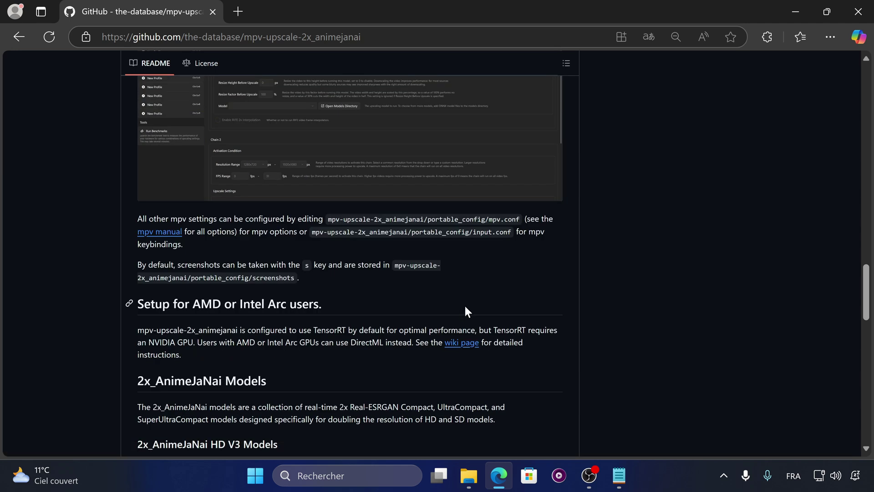
scroll(465, 309, "down", 1)
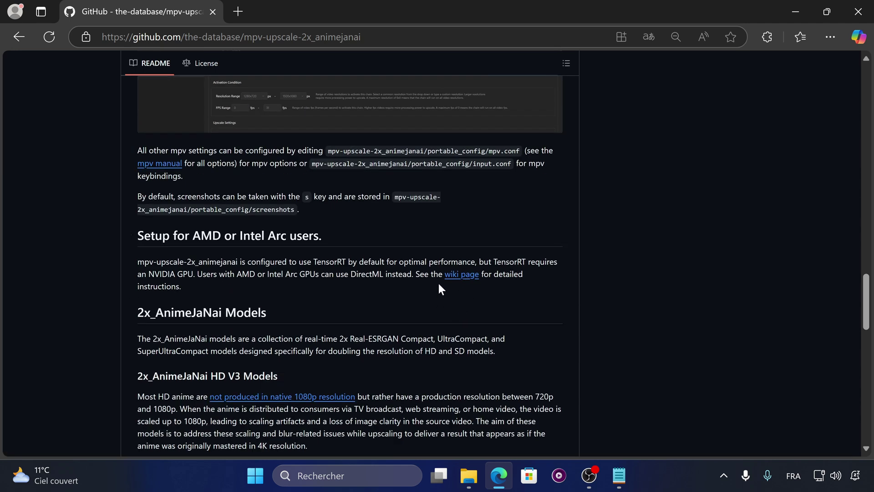
scroll(424, 301, "down", 7)
- Open the latest 3.1.1 release page of mpv-upscale-2x_animejanai
scroll(387, 337, "up", 6)
scroll(376, 356, "up", 10)
scroll(592, 237, "down", 3)
left_click(617, 148)
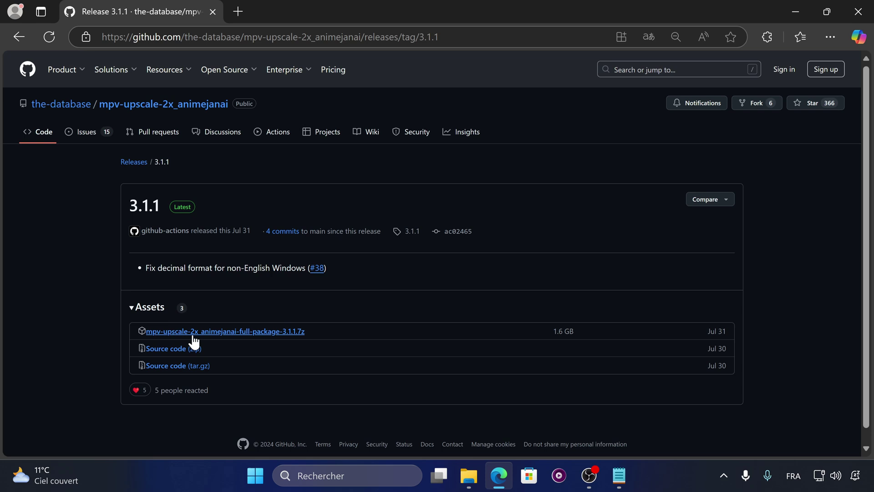
- Switch to File Explorer and open mpv-upscale-2x_animejanai-v3.1.1 inside the mpv-upscale-2x_animejanai-full-package-3.1.1_2 folder in Documents
mouse_move(463, 478)
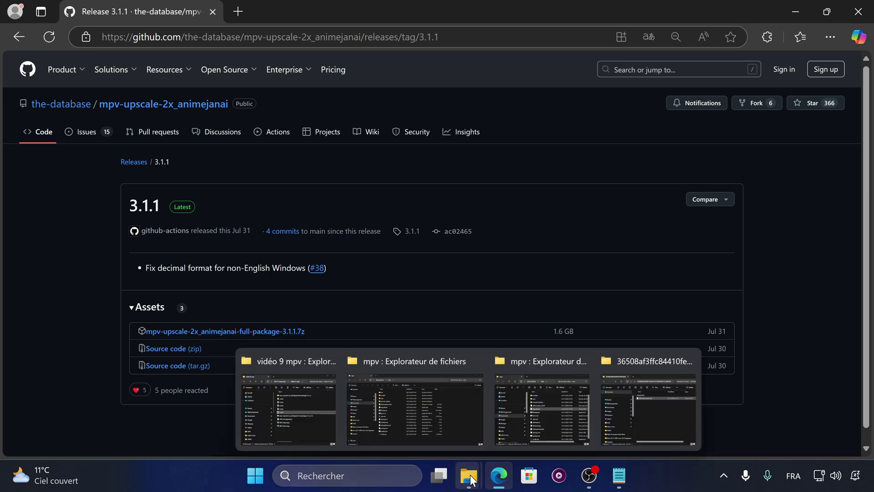
left_click(460, 414)
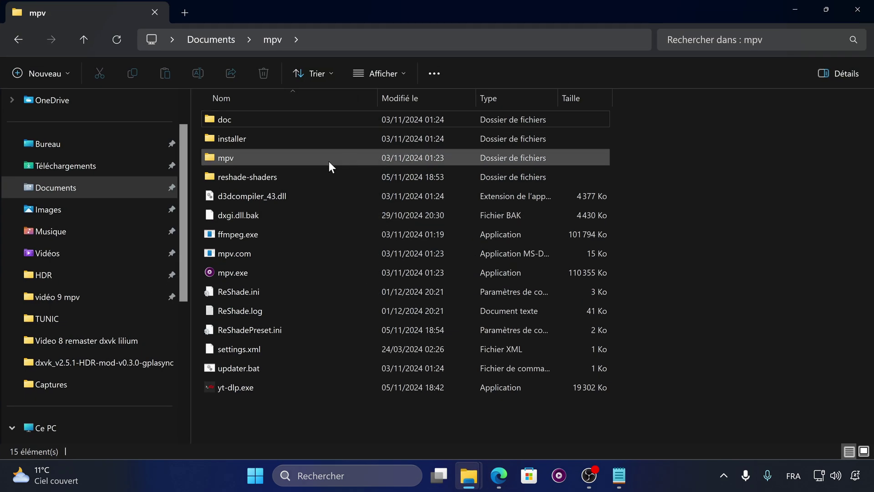
left_click(68, 188)
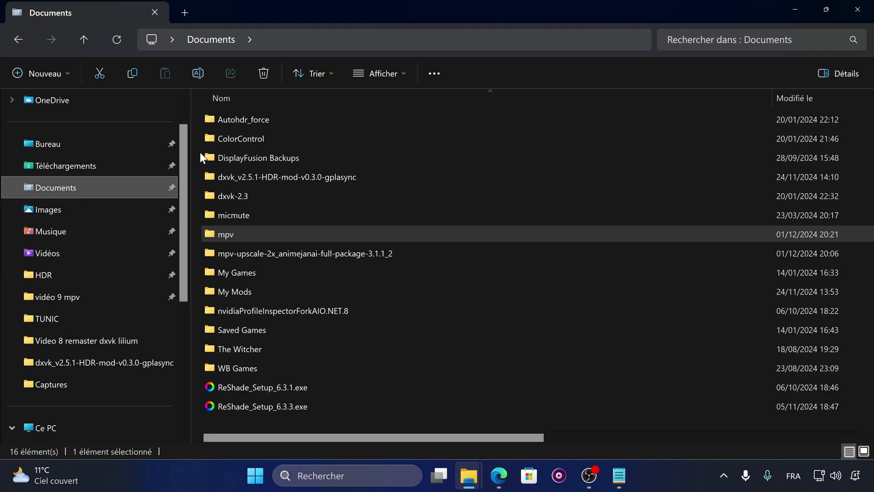
double_click(304, 253)
double_click(232, 118)
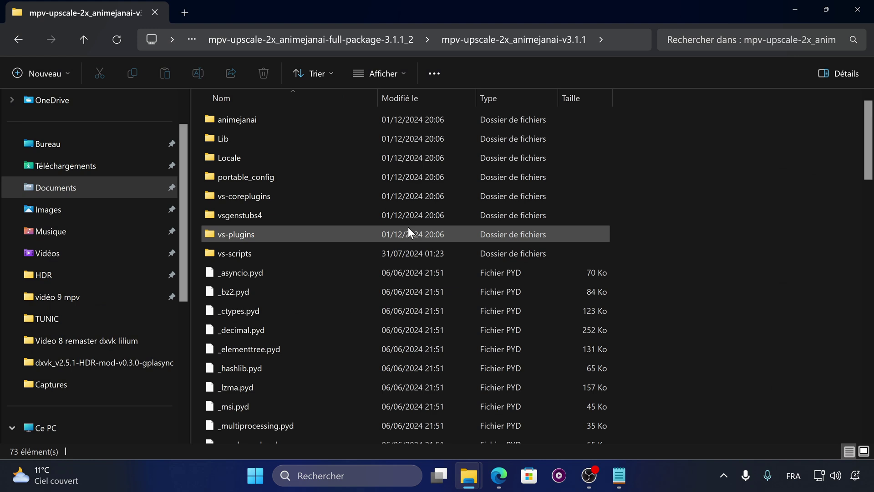
mouse_move(407, 230)
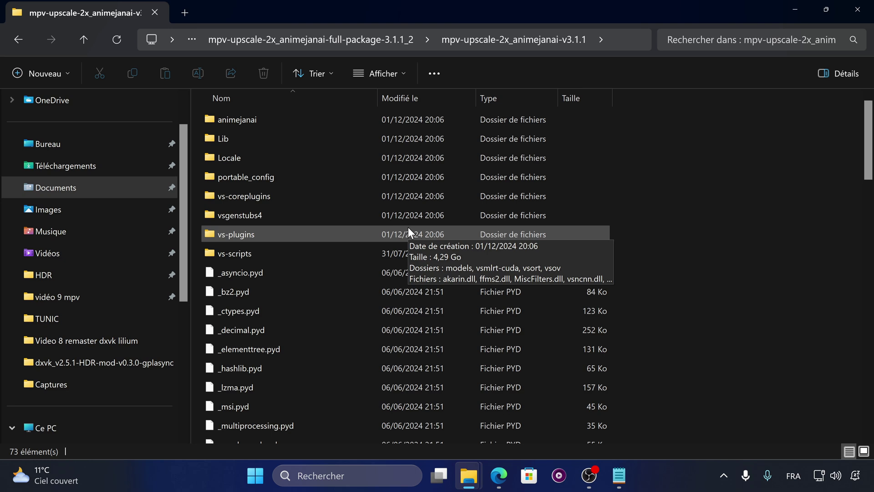
- Open mpv.conf from the portable_config folder and look through its default settings, then minimize the file
double_click(291, 178)
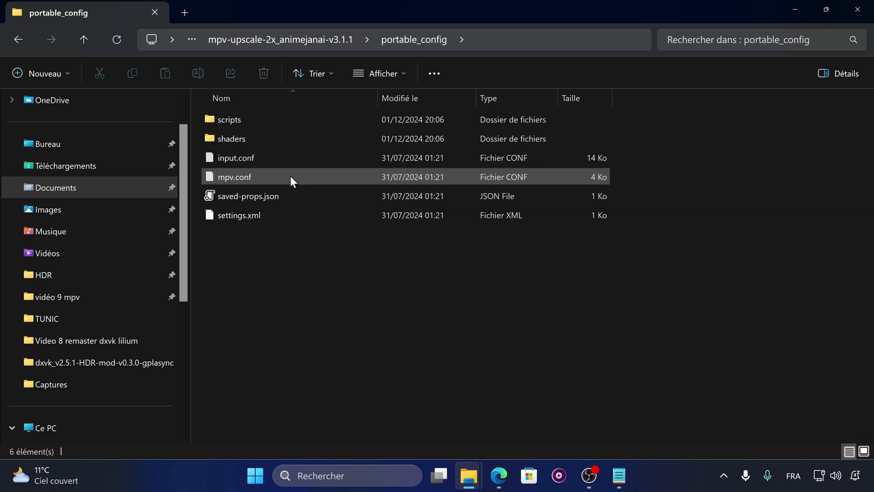
double_click(290, 176)
scroll(186, 277, "down", 7)
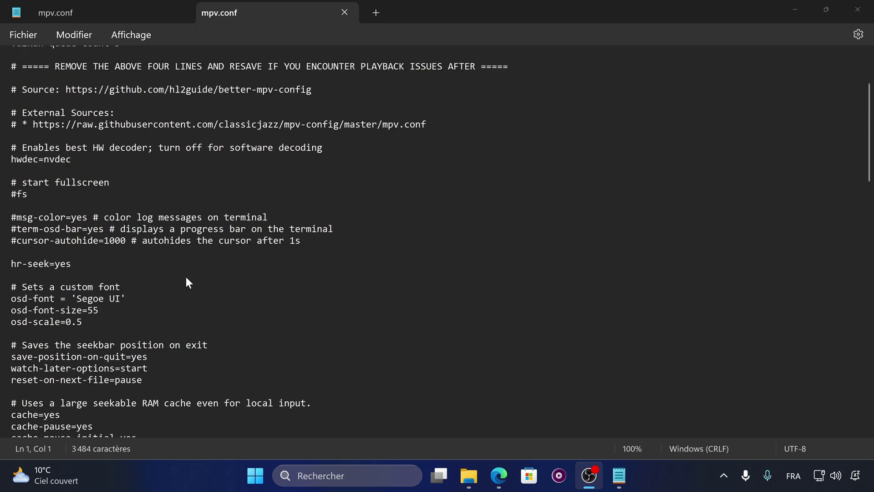
scroll(189, 275, "down", 8)
scroll(189, 275, "up", 8)
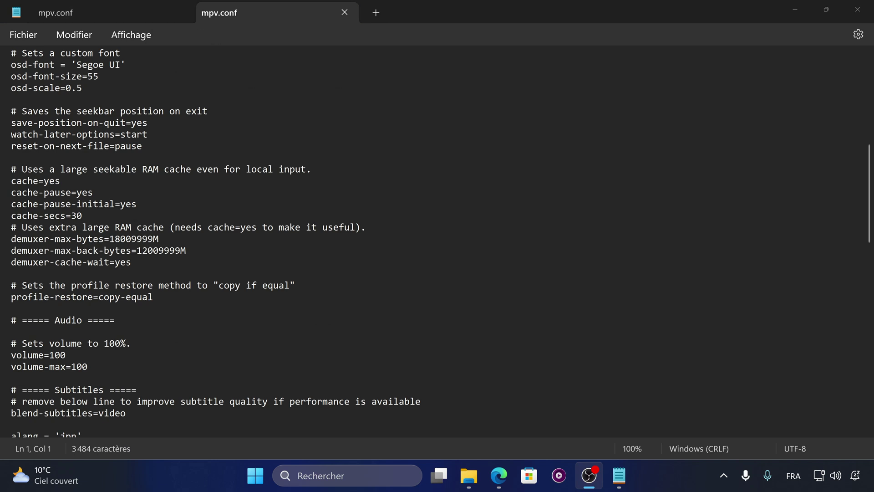
left_click(794, 8)
- Move the mpv shortcut ahead of File Explorer on the taskbar and pin mpvnet.exe from the mpv-upscale-2x_animejanai-v3.1.1 folder there
left_click_drag(559, 477, 481, 469)
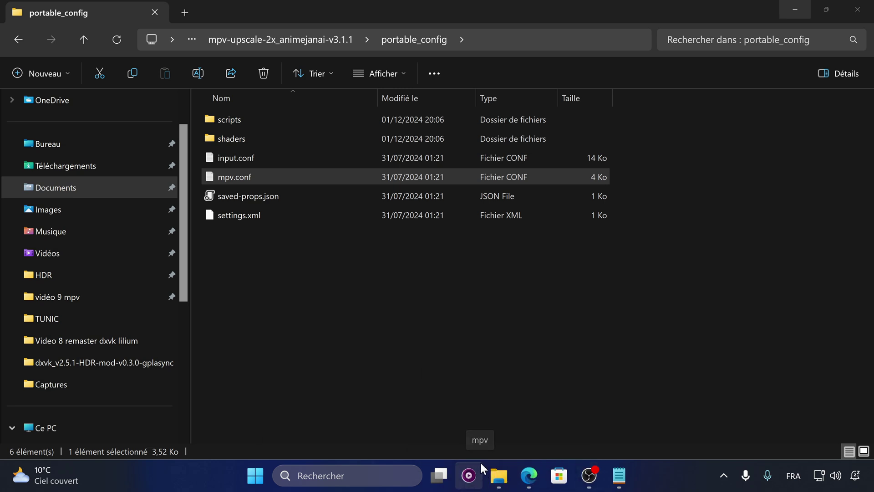
left_click(328, 39)
scroll(296, 319, "down", 12)
scroll(289, 334, "up", 2)
left_click_drag(240, 350, 457, 477)
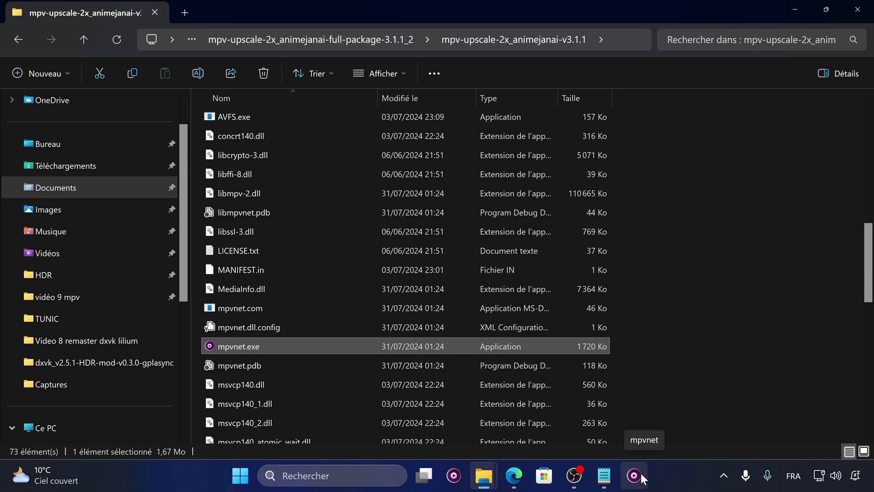
- Reopen mpv.conf from the package's portable_config folder for editing
scroll(320, 255, "up", 10)
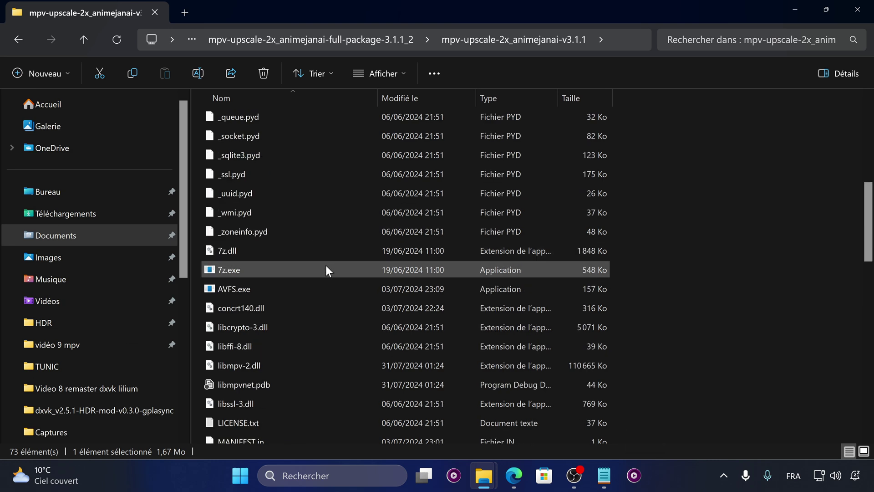
left_click(260, 159)
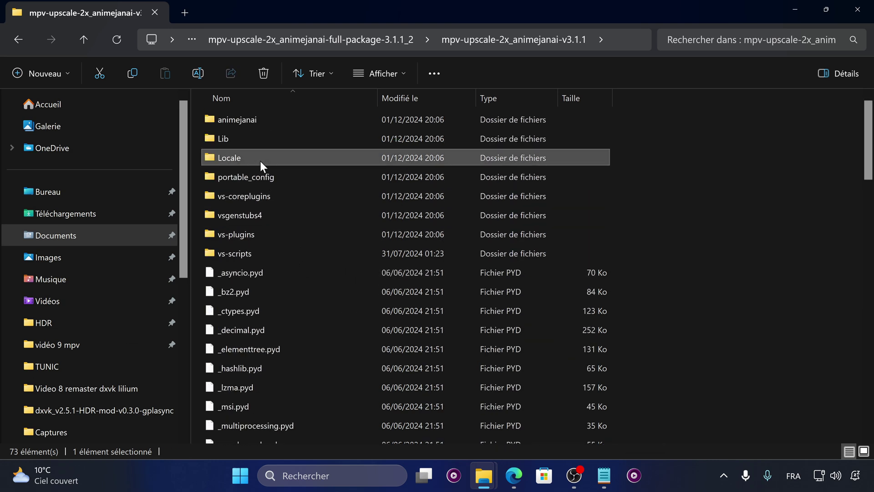
double_click(277, 178)
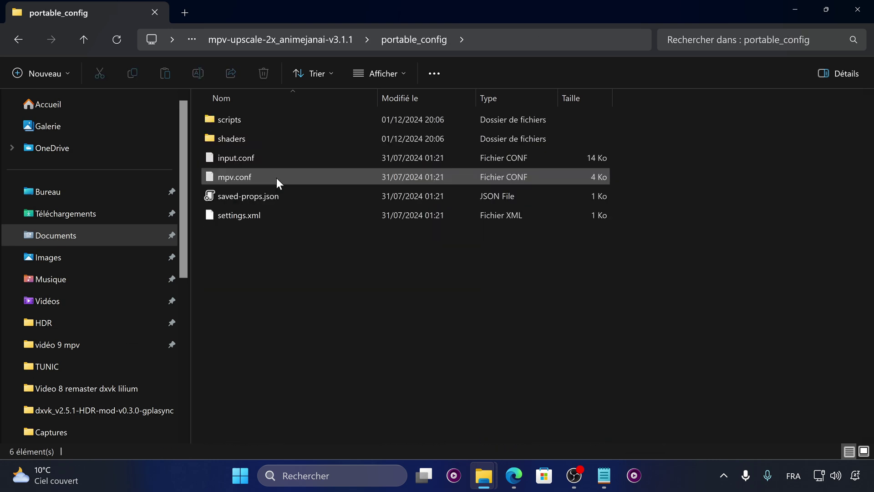
double_click(250, 177)
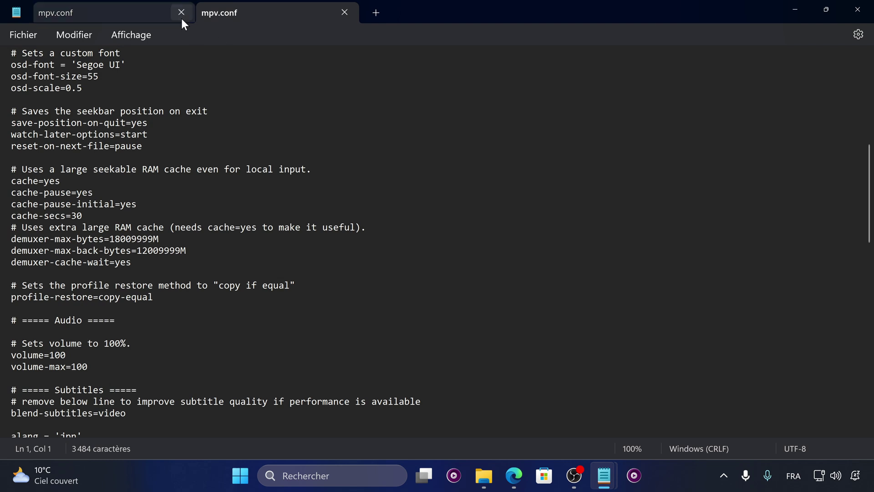
- Insert the HDR block below image-display-duration: d3d11, rgb10_a2, pq, bt.2446a tone mapping, target-peak 3080, and the SDR inverse tone mapping profile with target-peak 300
scroll(292, 384, "down", 5)
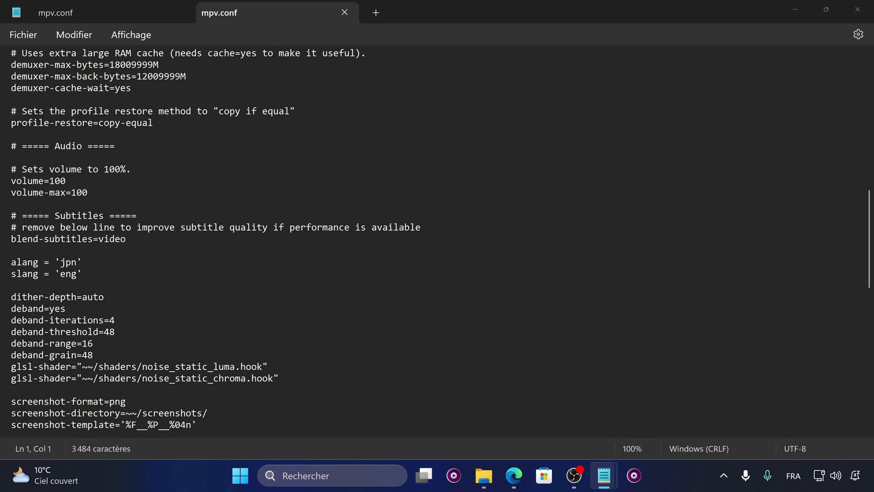
scroll(169, 356, "down", 6)
scroll(169, 356, "up", 3)
scroll(171, 346, "down", 4)
scroll(171, 347, "down", 9)
scroll(171, 347, "up", 9)
left_click(98, 319)
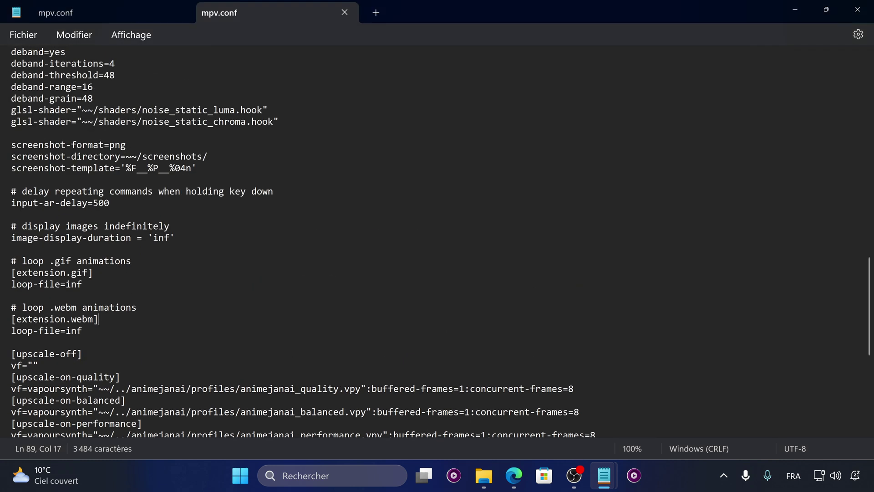
scroll(99, 319, "up", 3)
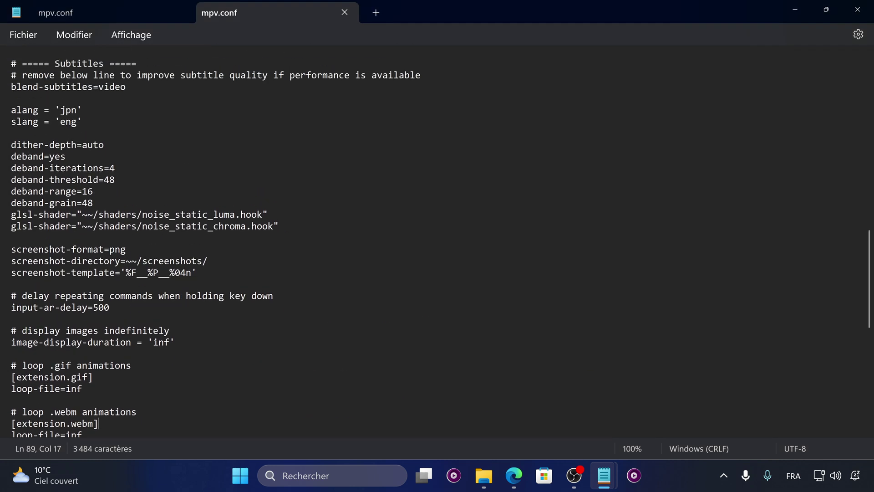
scroll(94, 294, "up", 1)
scroll(91, 296, "down", 5)
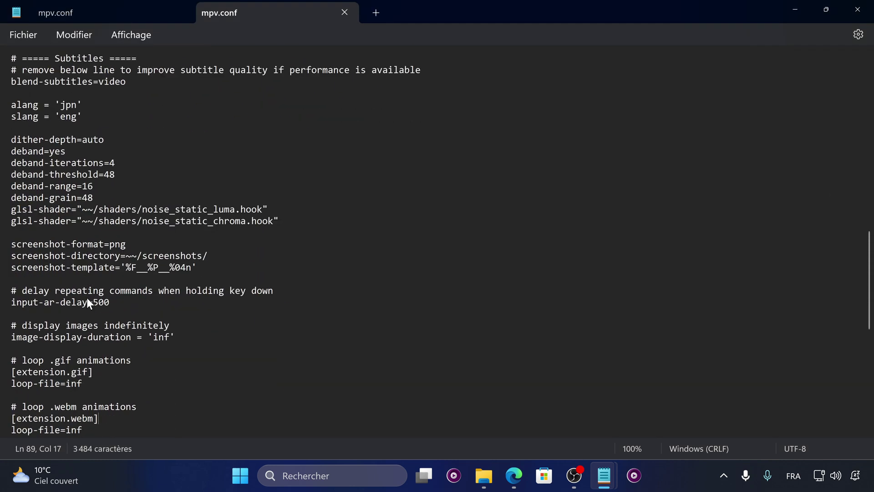
scroll(89, 301, "down", 4)
scroll(90, 301, "up", 3)
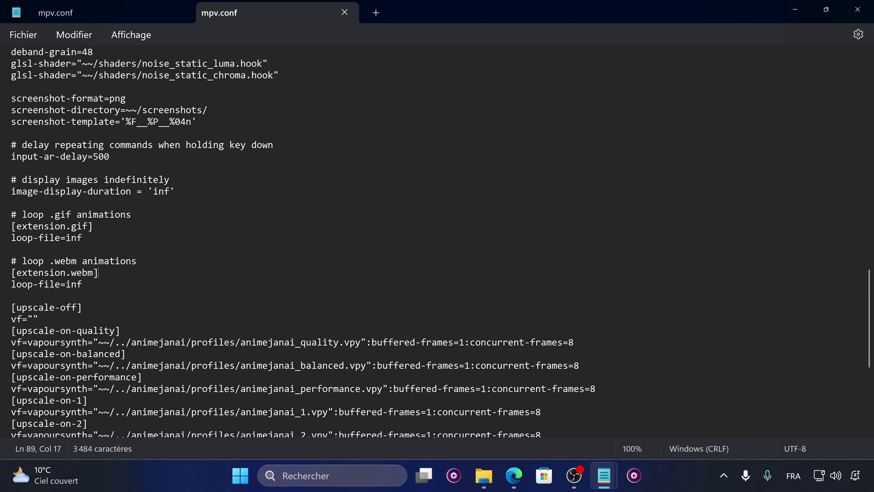
left_click(217, 191)
type("gpu-api=d3d11 gpu-context=d3d11 d3d11-output-format=rgb10_a2 d3d11-output-csp=pq tone-mapping=bt.2446a target-colorspace-hint=yes target-trc=pq target-prim=bt.2020 target-peak=3080 #set this according to your display's max nits hdr-compute-peak=yes [dynamically_enable_inverse-tone-mapping_for_SDR] profile-restore=copy profile-cond=get(\"video-params/colormatrix\") ~= \"bt.2020-ncl\" and get(\"target-trc\") == \"pq\" inverse-tone-mapping=yes target-peak=300")
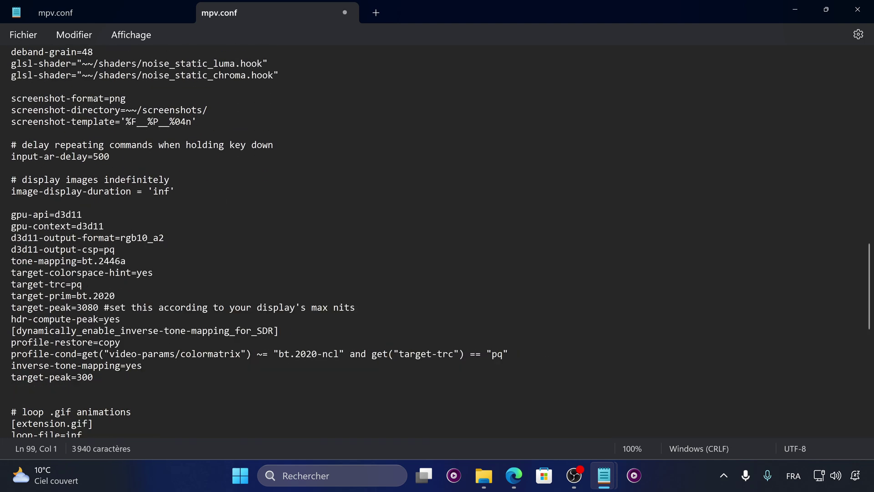
- Examine the two target-peak values in the inserted block, one for the display's max nits and one for SDR inverse tone mapping
double_click(84, 377)
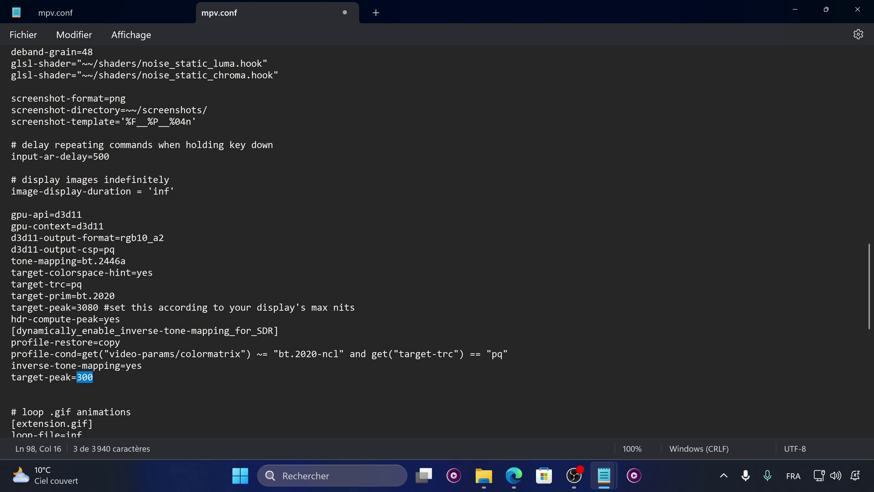
left_click(88, 381)
left_click_drag(97, 306, 13, 311)
left_click_drag(93, 378, 79, 375)
left_click(93, 377)
left_click_drag(97, 307, 74, 306)
left_click(77, 307)
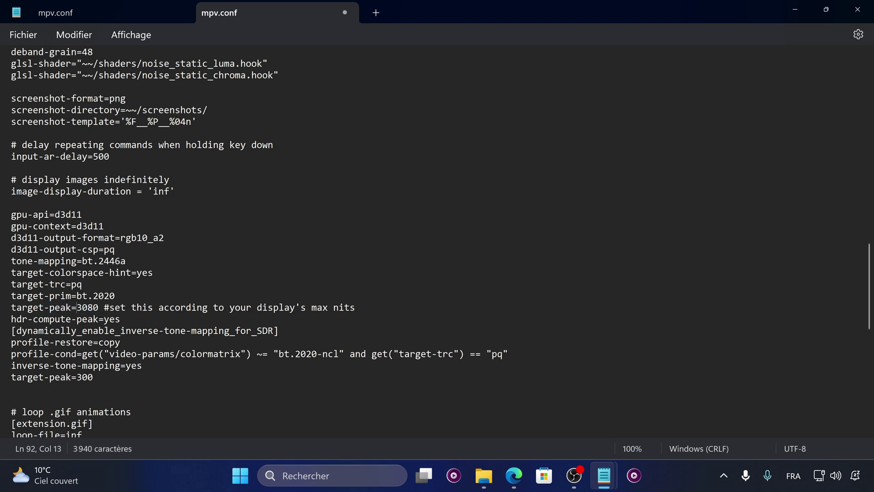